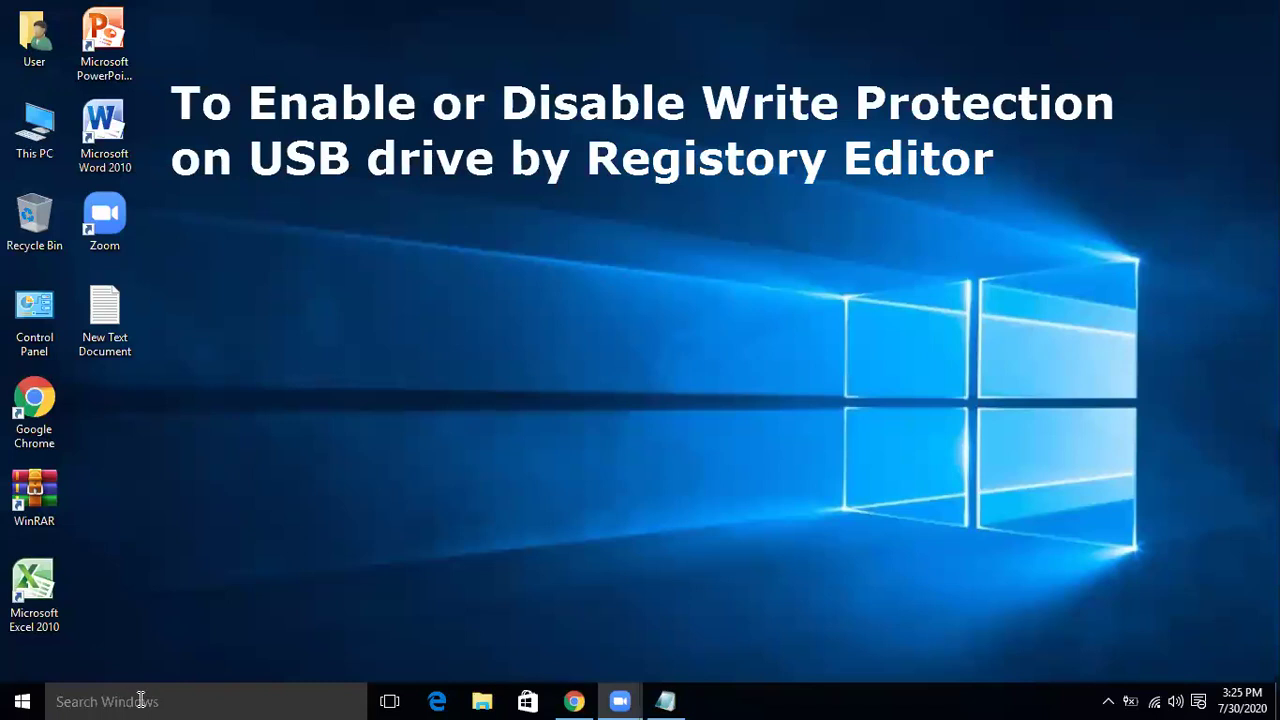
- Search Windows for 'run' and open the Run dialog
{"action": "left_click", "coordinate": [133, 700]}
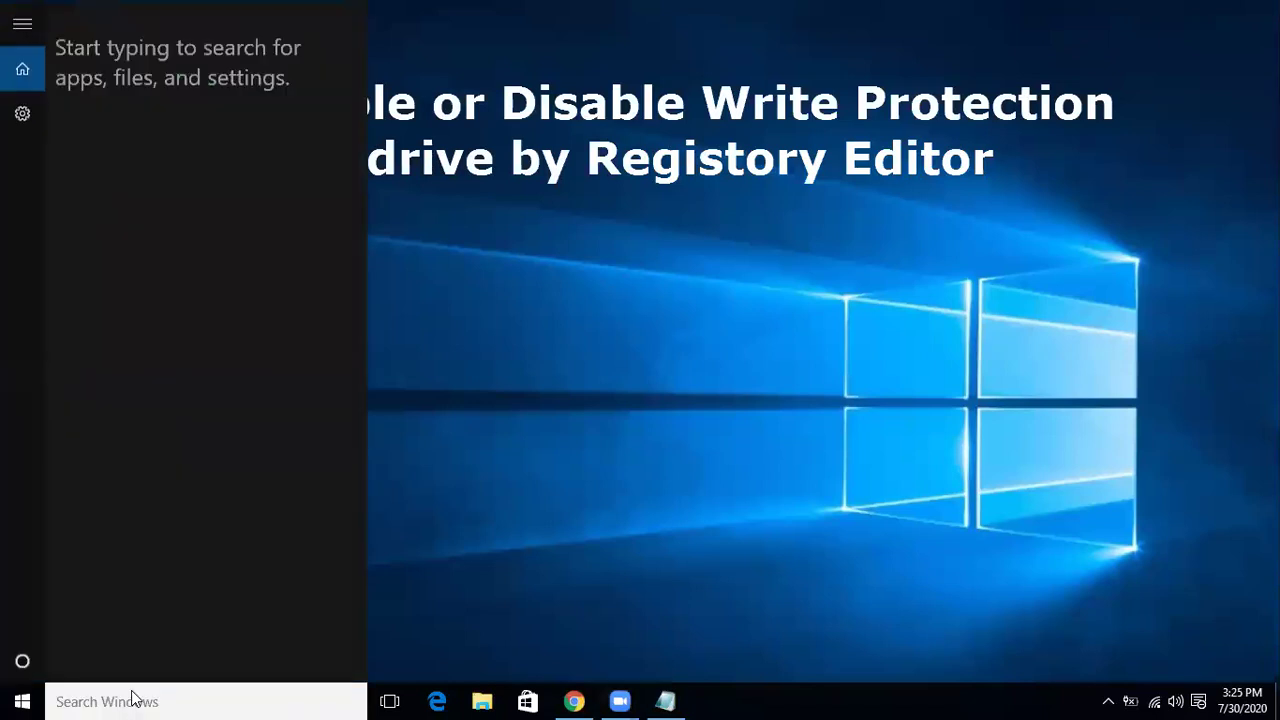
{"action": "type", "text": "run"}
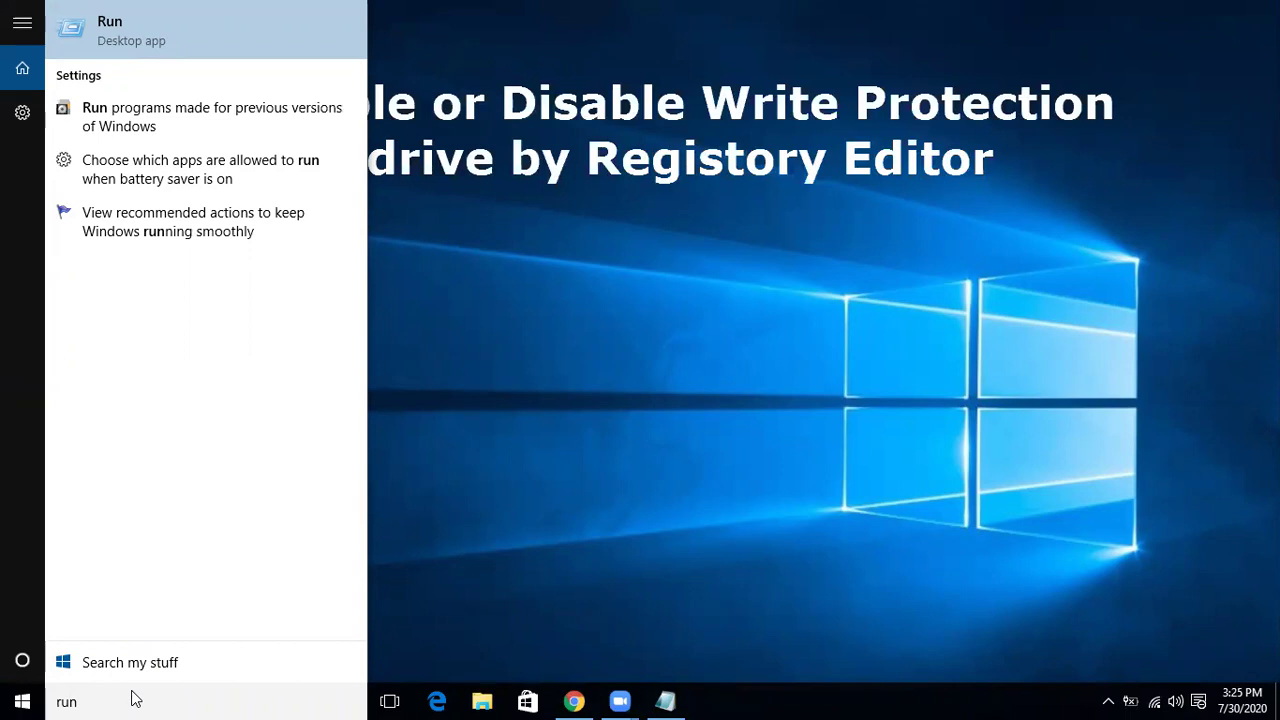
{"action": "key", "text": "Return"}
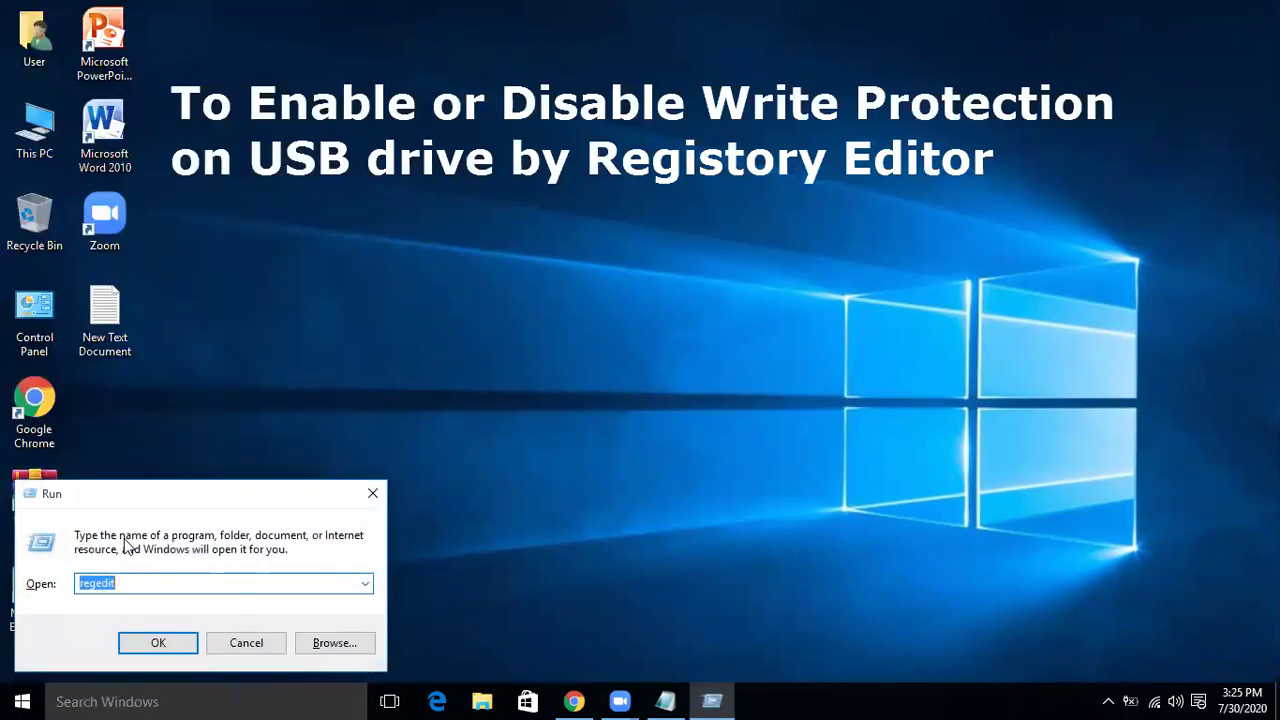
- Replace the Run field's contents with regedit and launch it
{"action": "left_click", "coordinate": [130, 585]}
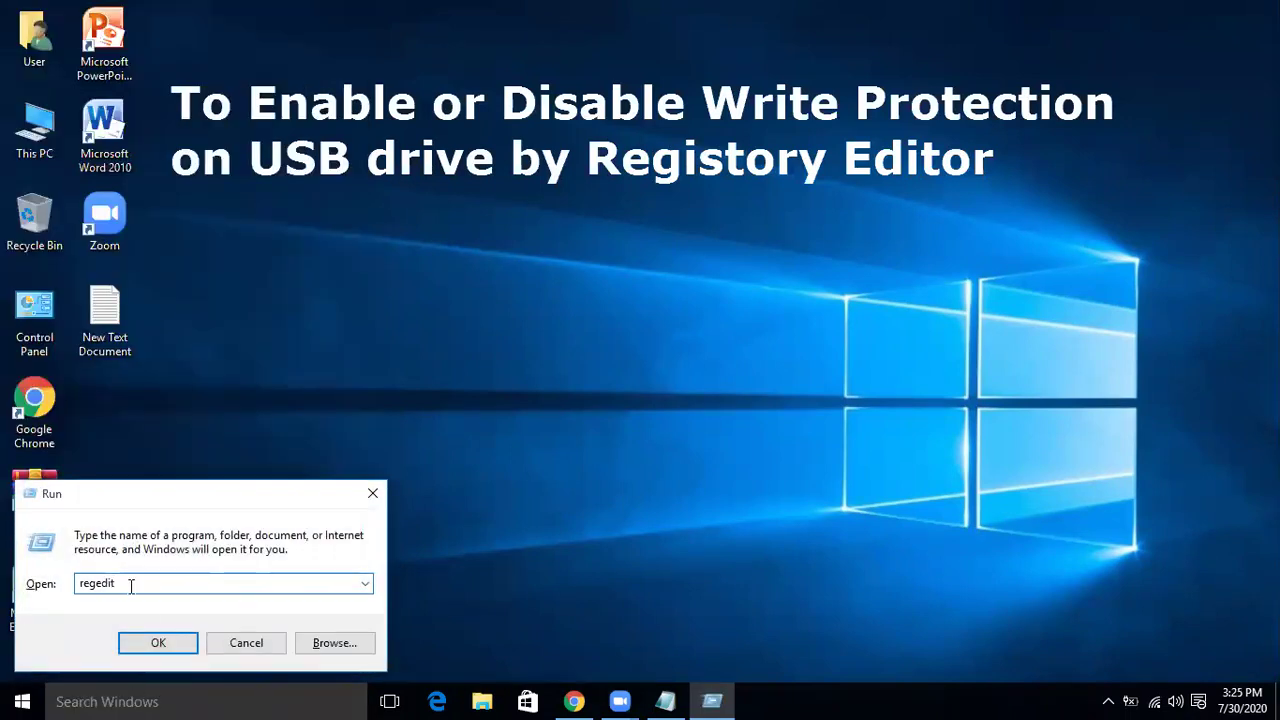
{"action": "key", "text": "BackSpace"}
{"action": "key", "text": "BackSpace"}
{"action": "key", "text": "BackSpace"}
{"action": "key", "text": "BackSpace"}
{"action": "key", "text": "BackSpace"}
{"action": "key", "text": "BackSpace"}
{"action": "key", "text": "BackSpace"}
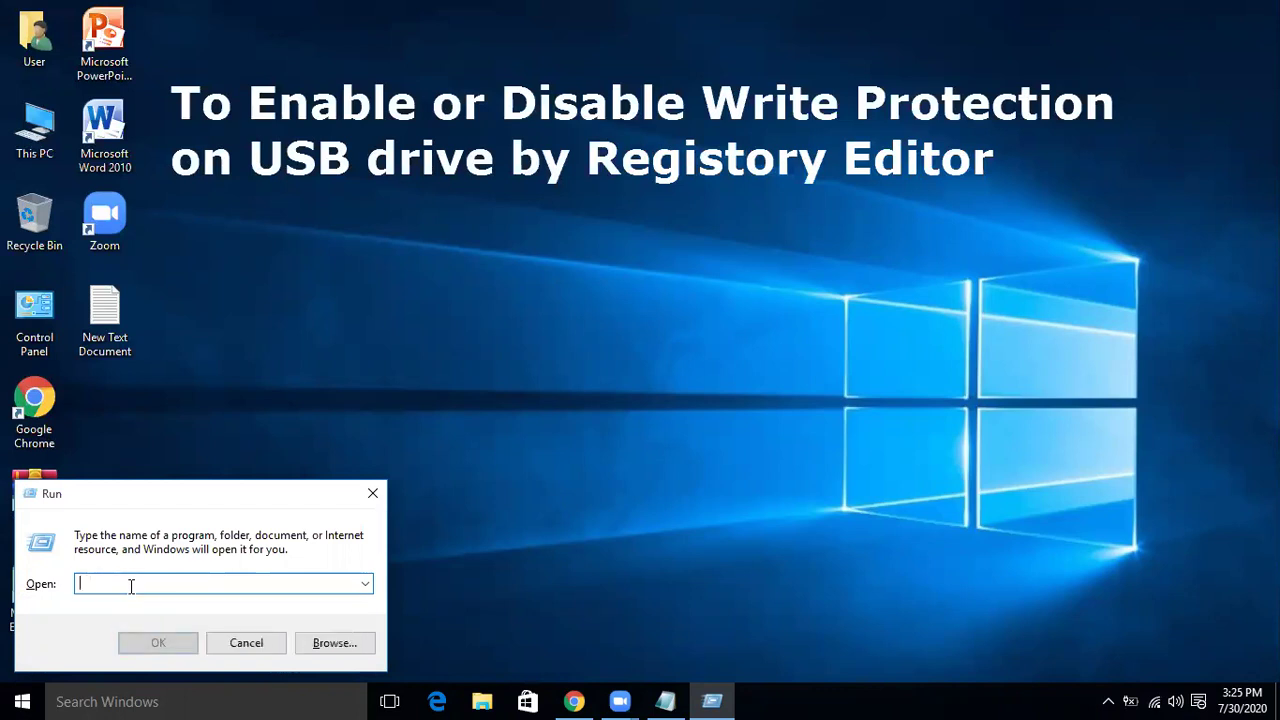
{"action": "type", "text": "reg"}
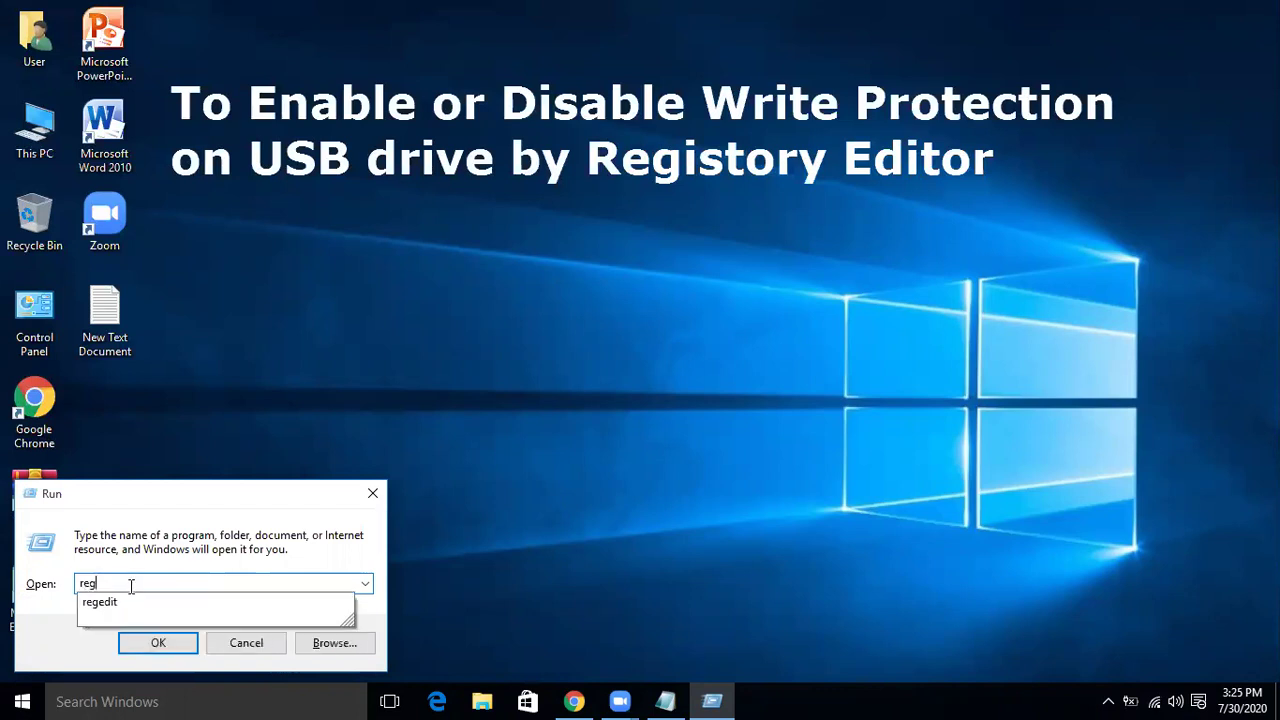
{"action": "type", "text": "edit"}
{"action": "left_click", "coordinate": [158, 644]}
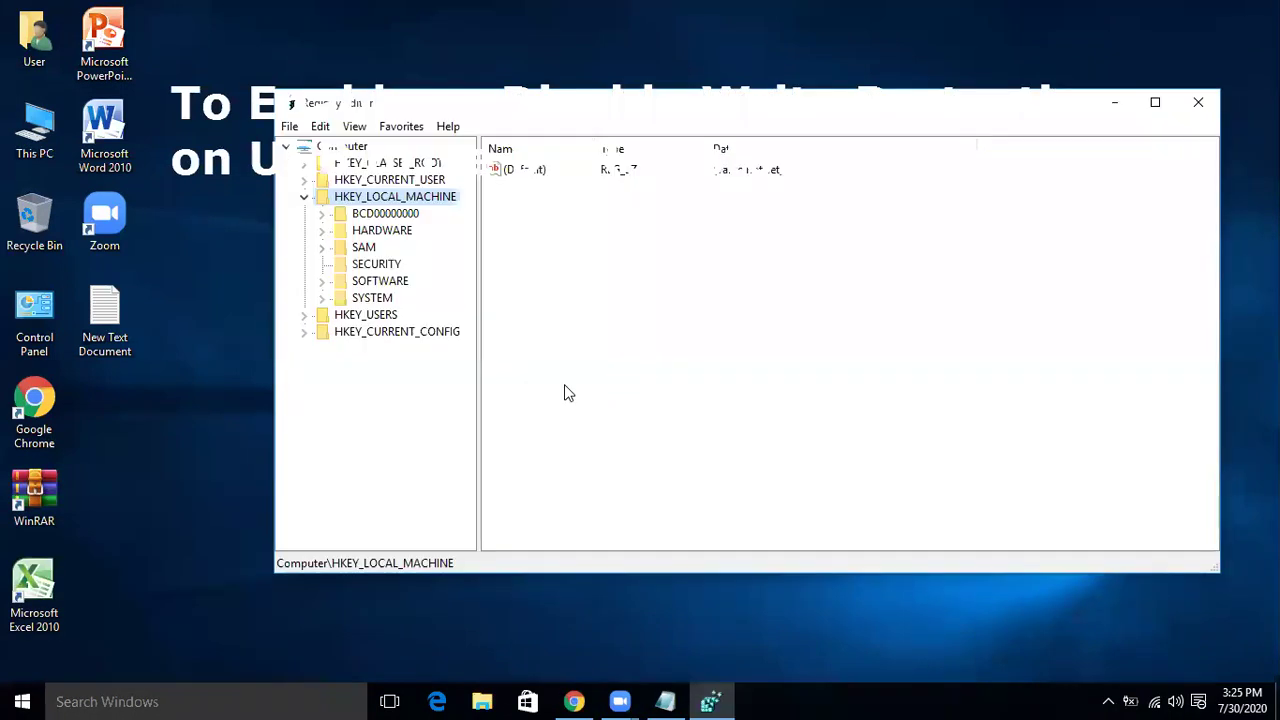
- Expand HKEY_LOCAL_MACHINE > SYSTEM > CurrentControlSet > Control in the left tree
{"action": "left_click", "coordinate": [305, 200]}
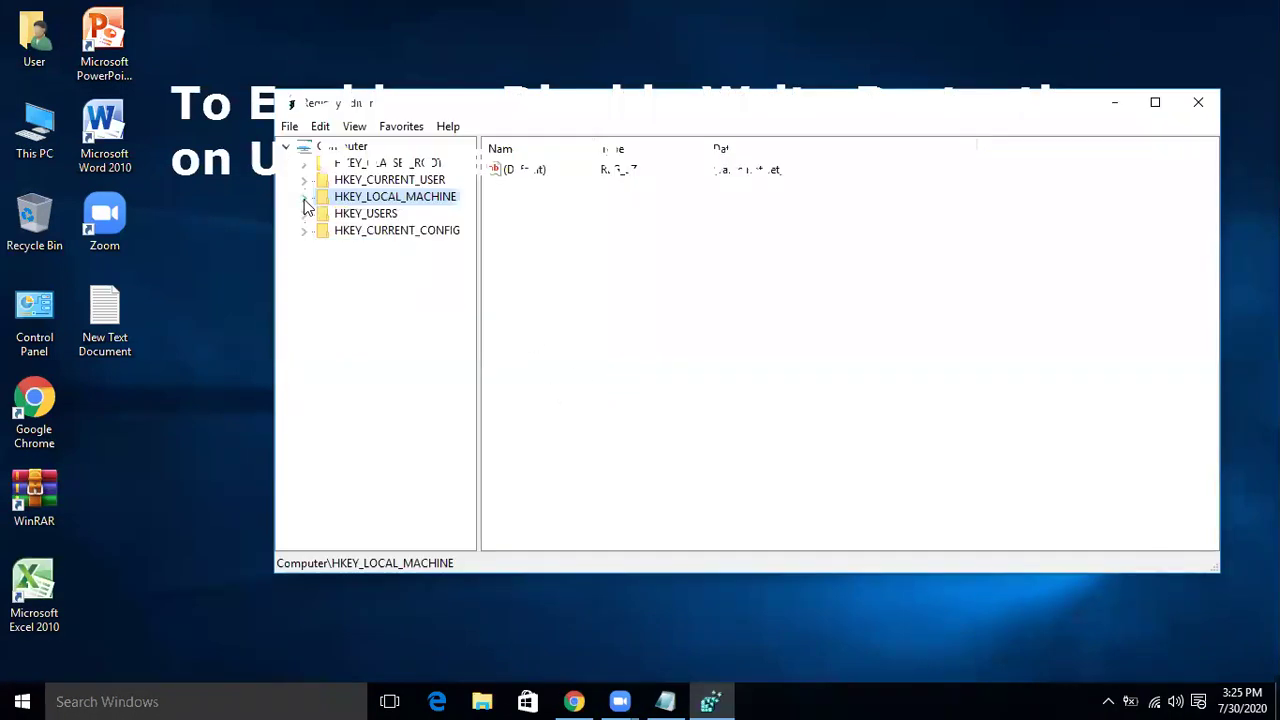
{"action": "left_click", "coordinate": [422, 113]}
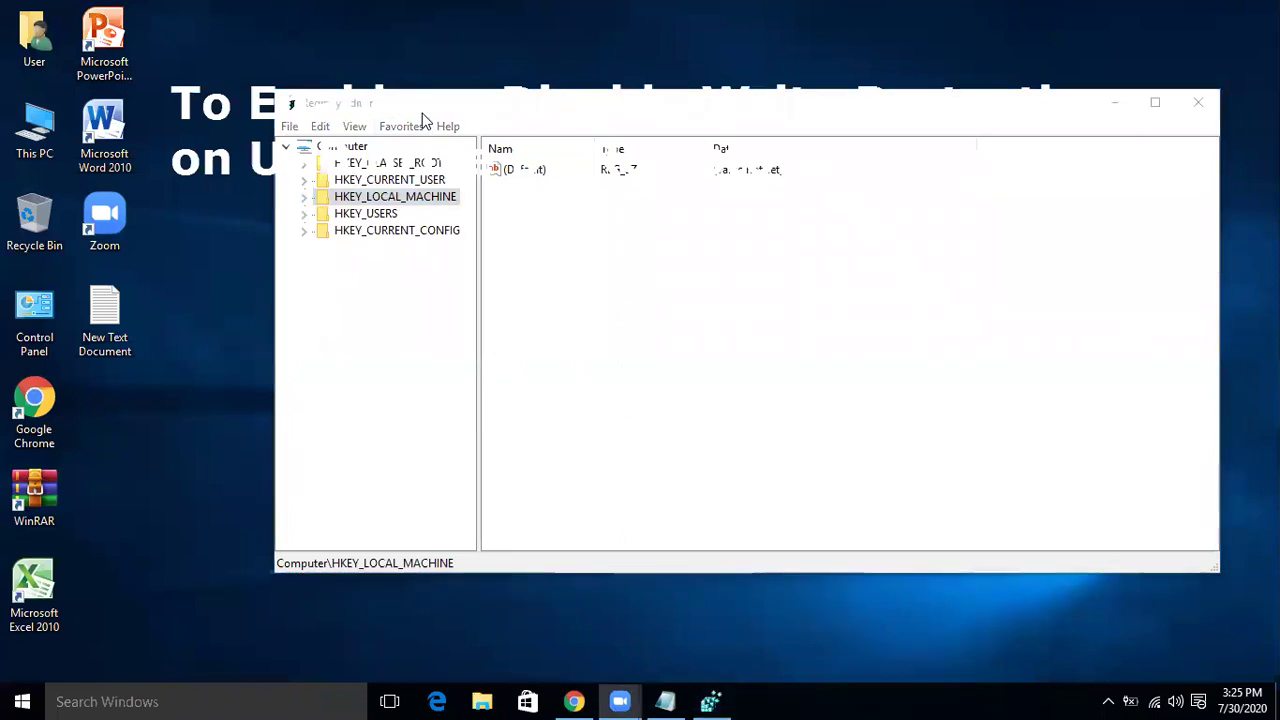
{"action": "left_click", "coordinate": [327, 97]}
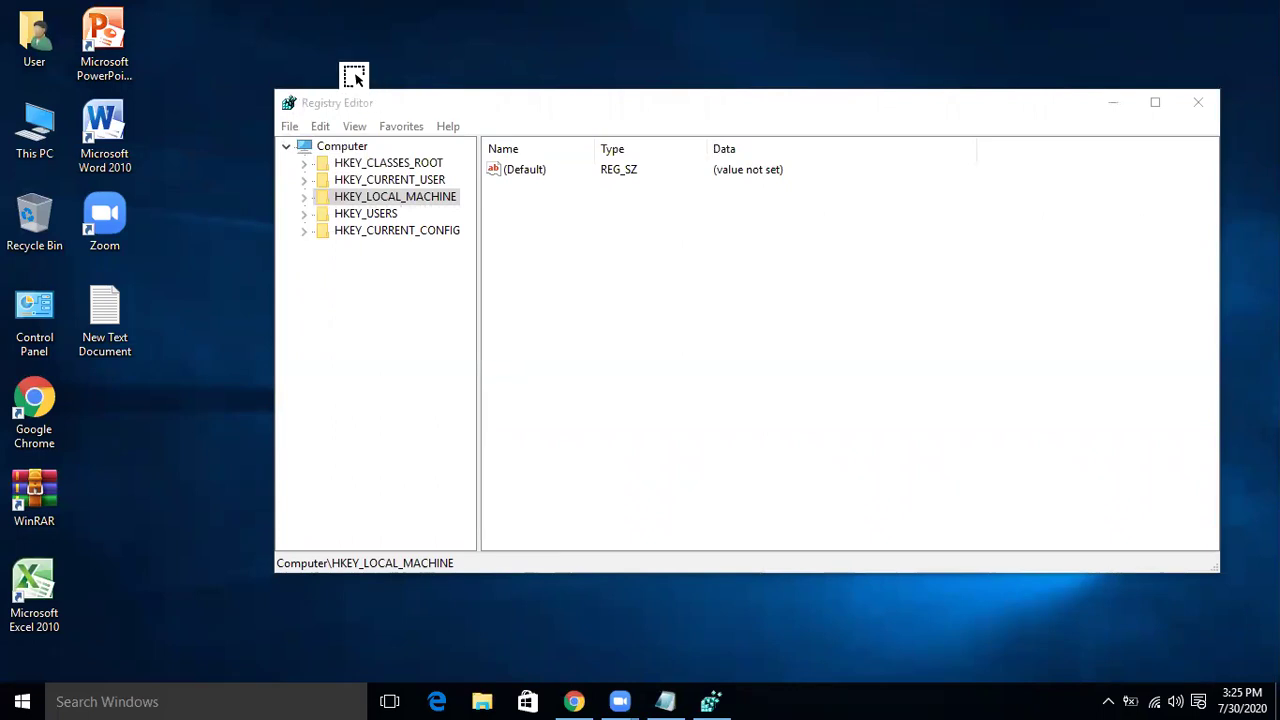
{"action": "left_click", "coordinate": [304, 197]}
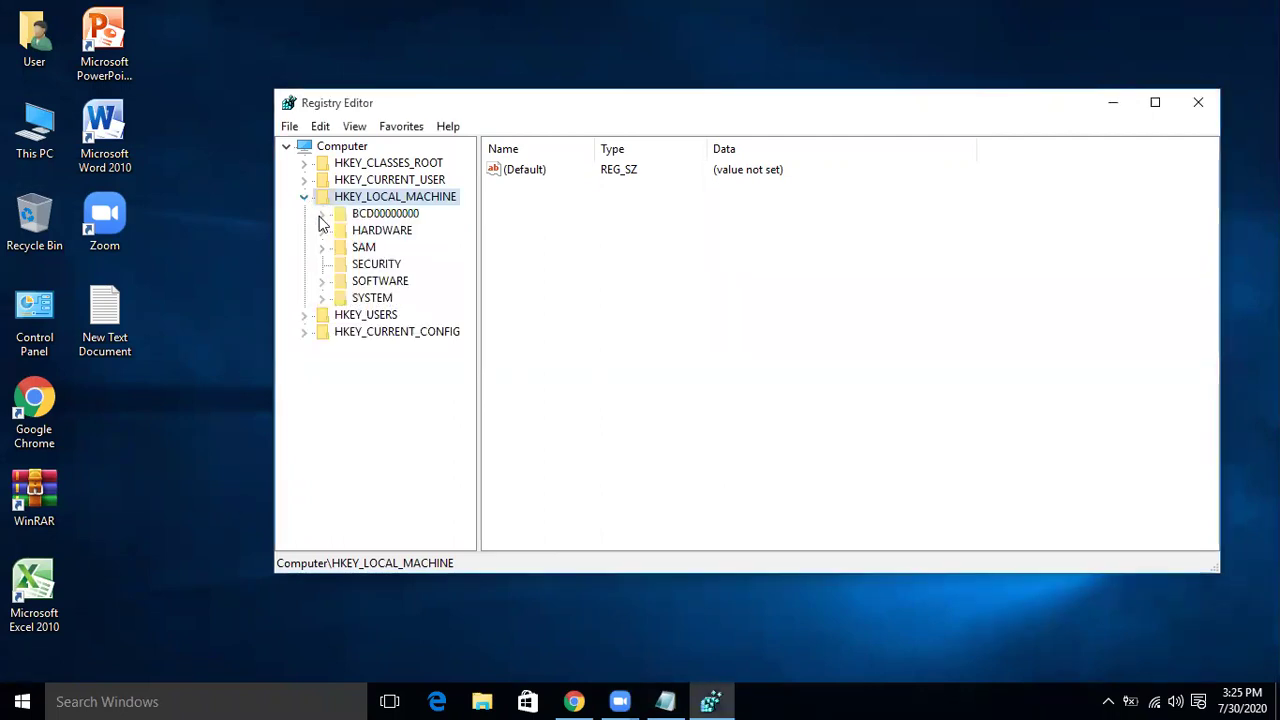
{"action": "left_click", "coordinate": [322, 298]}
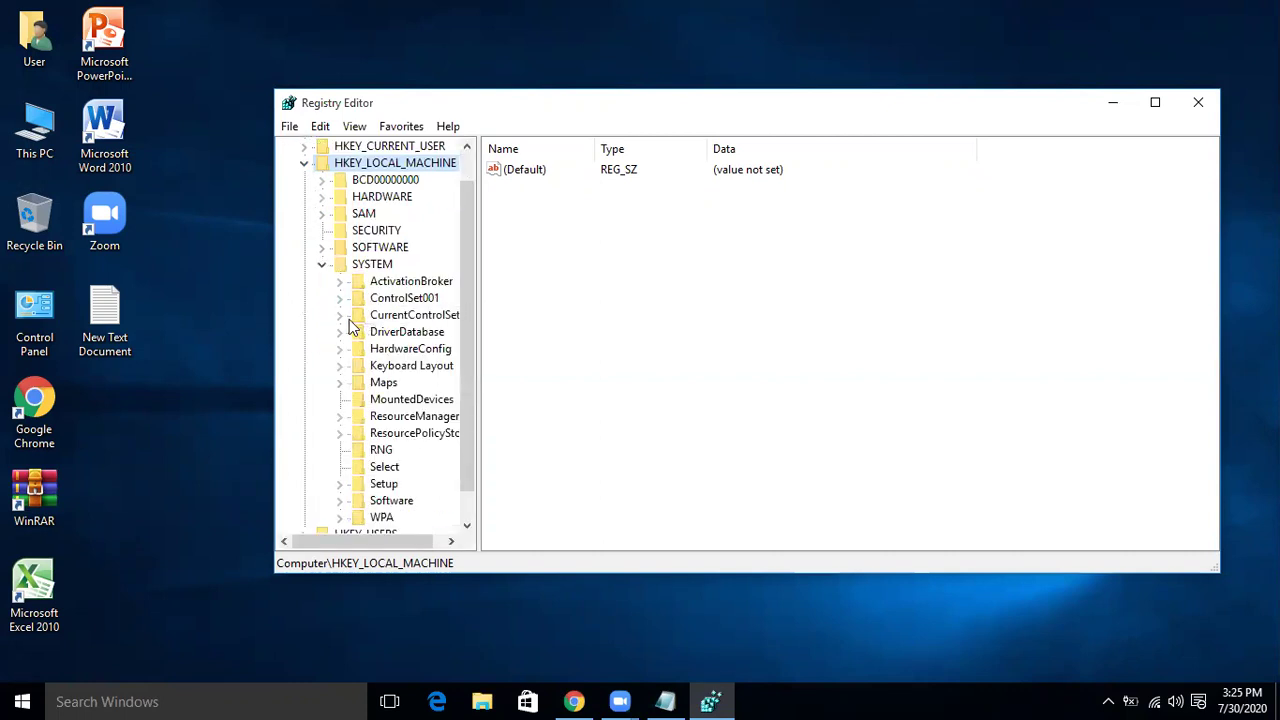
{"action": "left_click", "coordinate": [340, 318]}
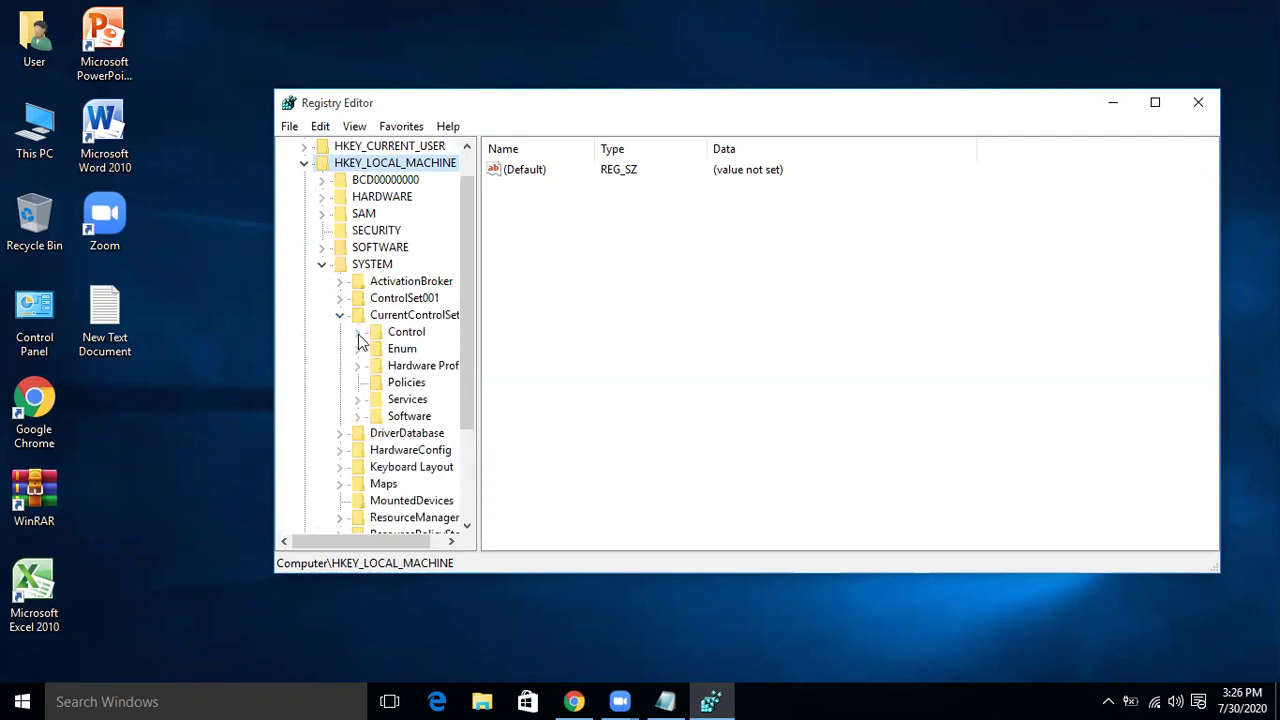
{"action": "left_click", "coordinate": [359, 336]}
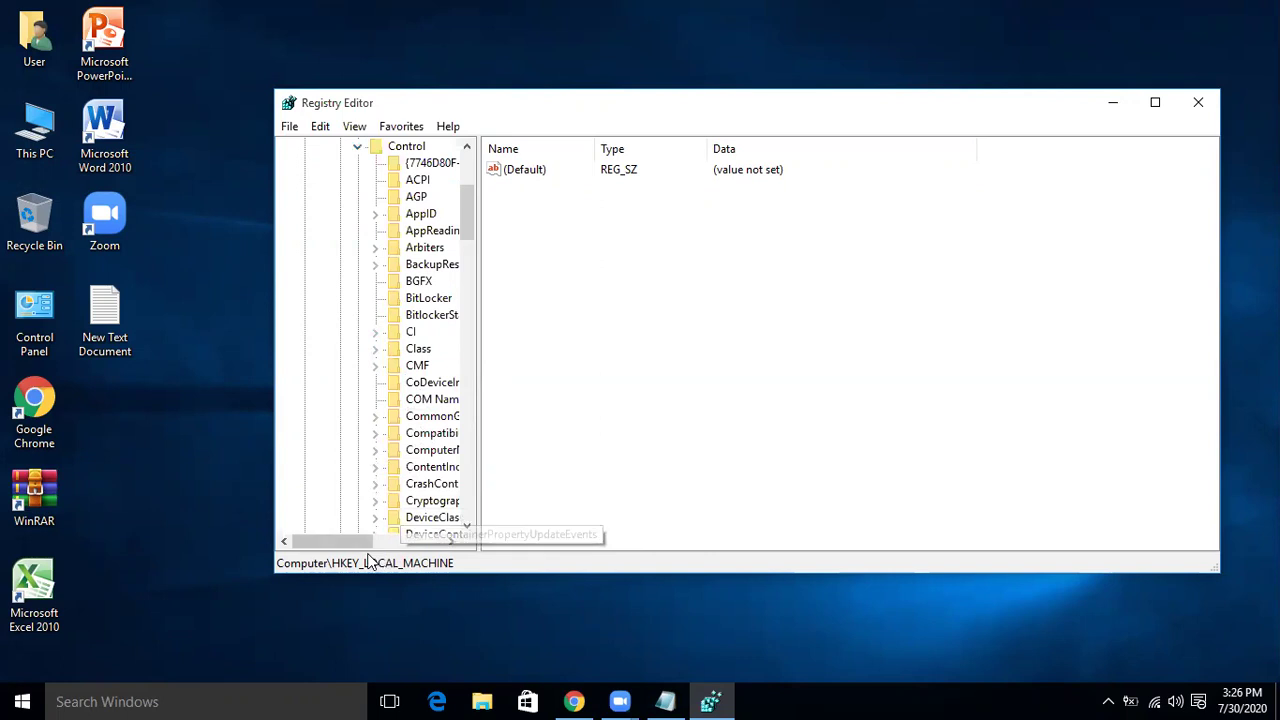
{"action": "left_click_drag", "start_coordinate": [354, 544], "coordinate": [380, 548]}
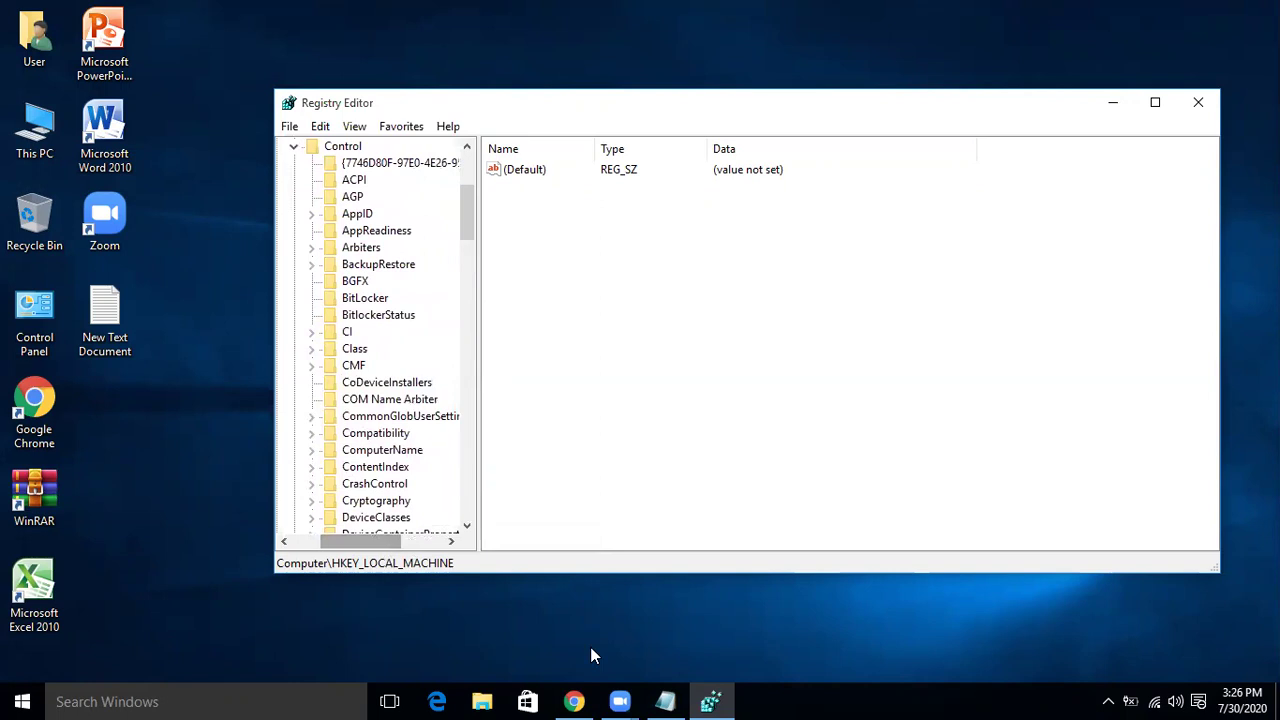
- Check the Notepad instructions, then return to Registry Editor with Control's subkeys in view
{"action": "left_click", "coordinate": [665, 700]}
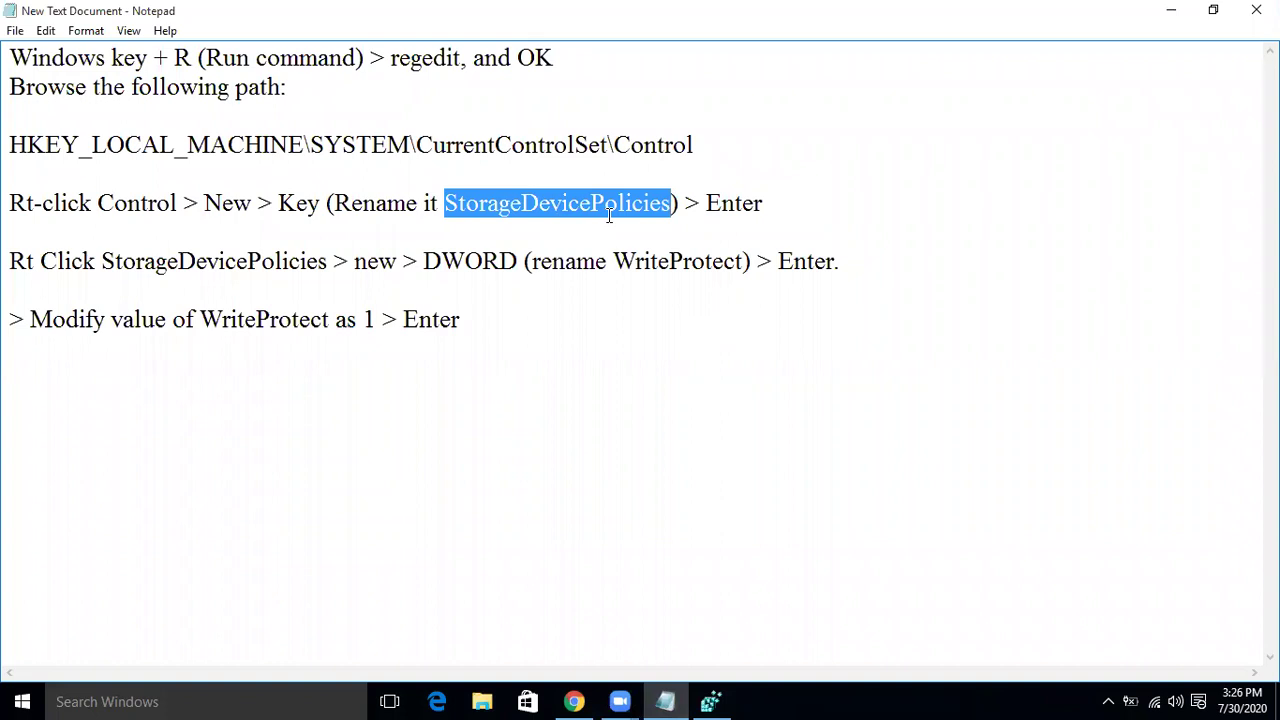
{"action": "left_click", "coordinate": [1171, 12]}
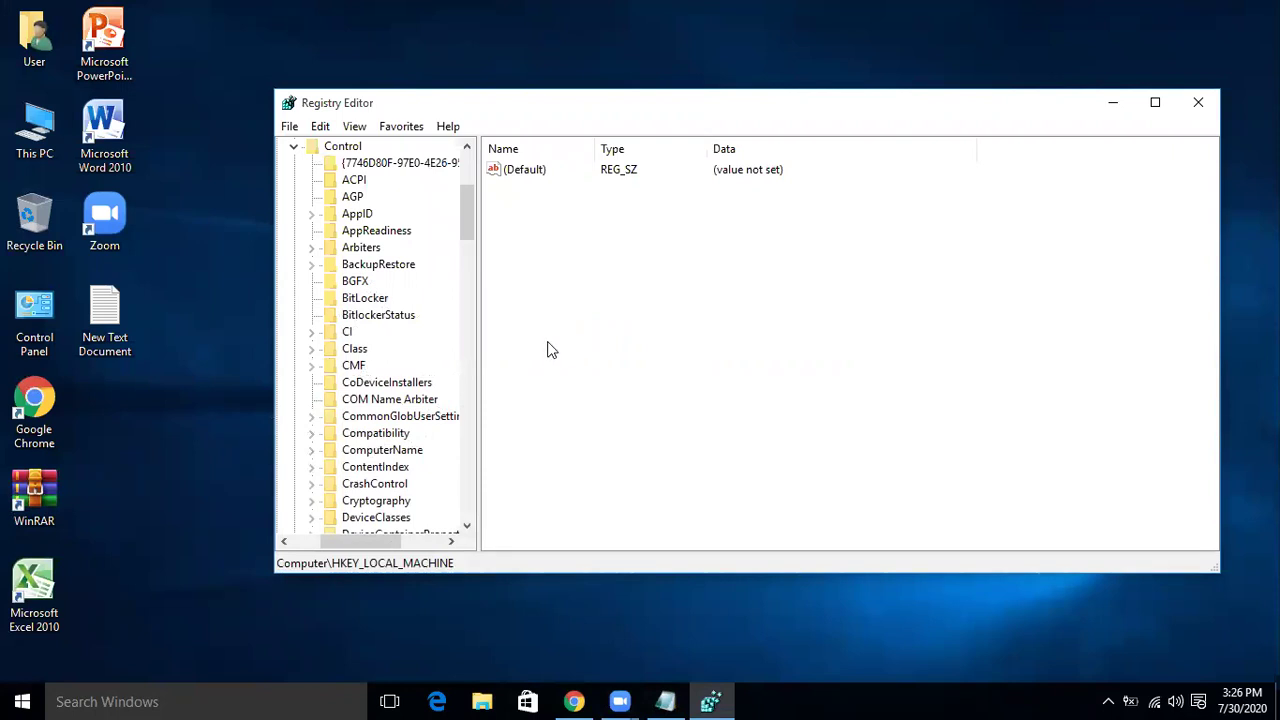
{"action": "left_click_drag", "start_coordinate": [469, 216], "coordinate": [470, 375]}
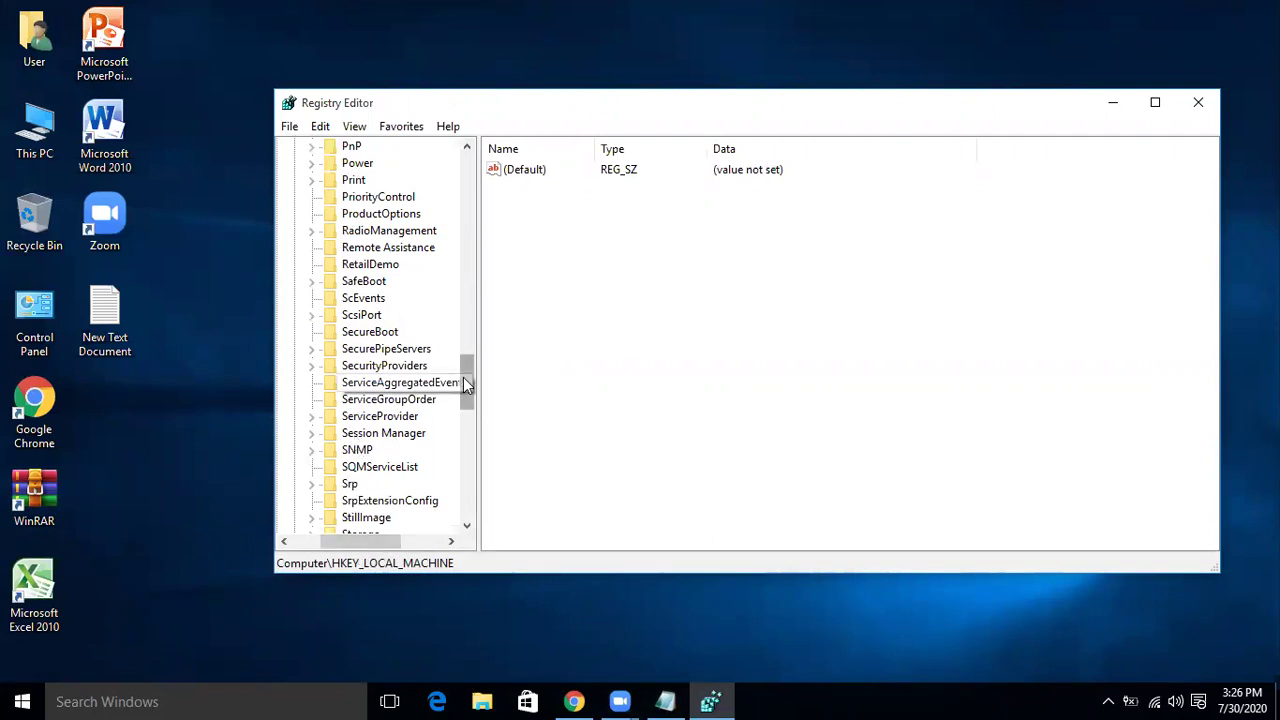
{"action": "left_click_drag", "start_coordinate": [468, 374], "coordinate": [461, 180]}
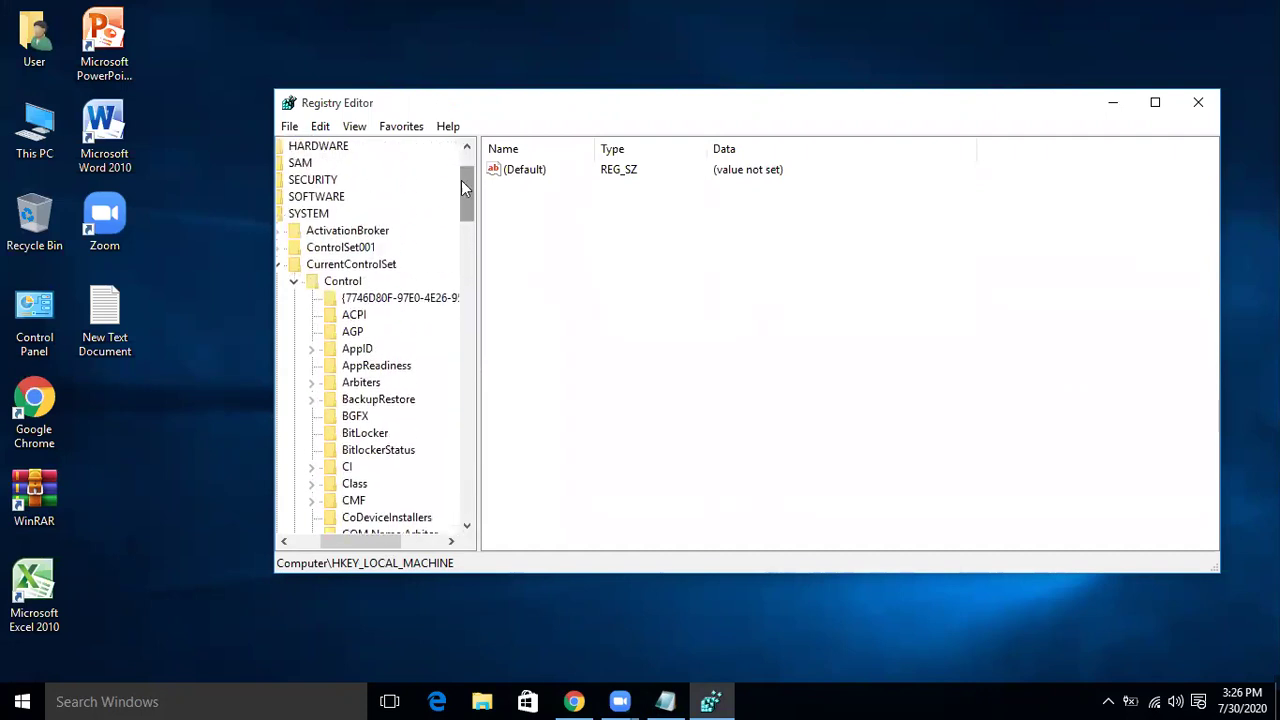
- Add a new key named StorageDevicePolicies under the Control key
{"action": "right_click", "coordinate": [349, 283]}
{"action": "mouse_move", "coordinate": [414, 319]}
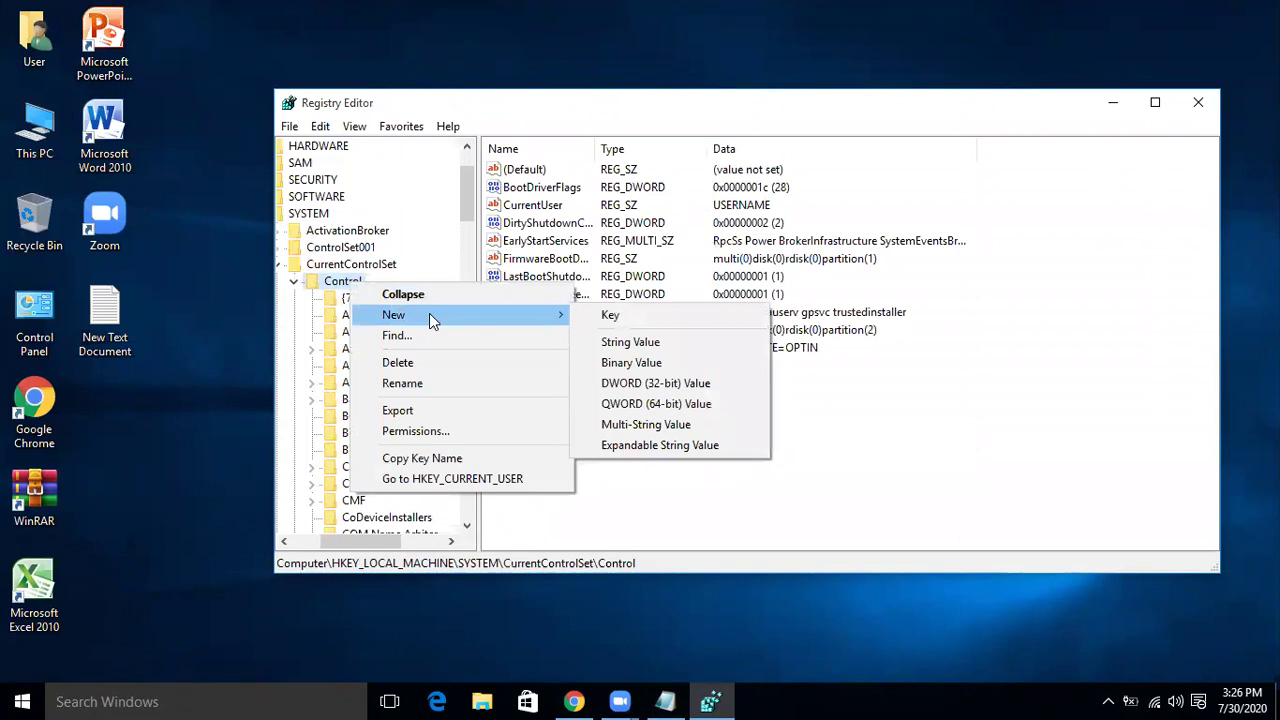
{"action": "left_click", "coordinate": [609, 316]}
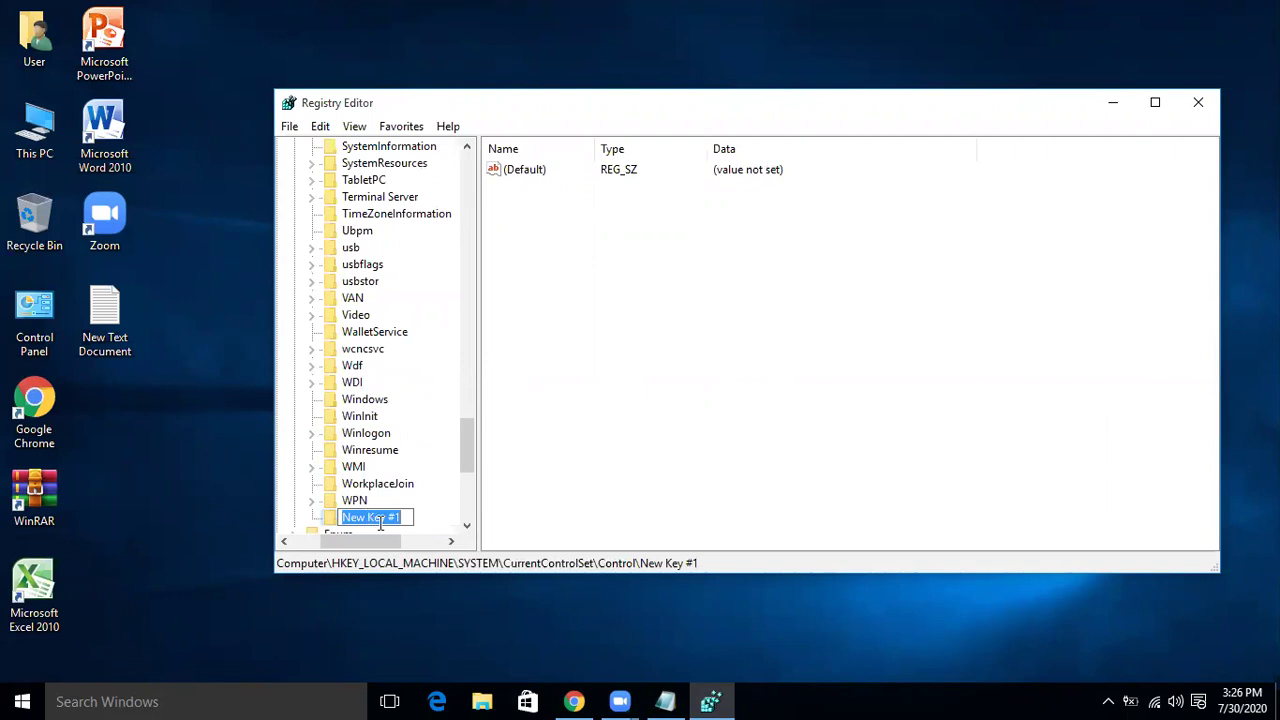
{"action": "type", "text": "StorageDevicePolicies"}
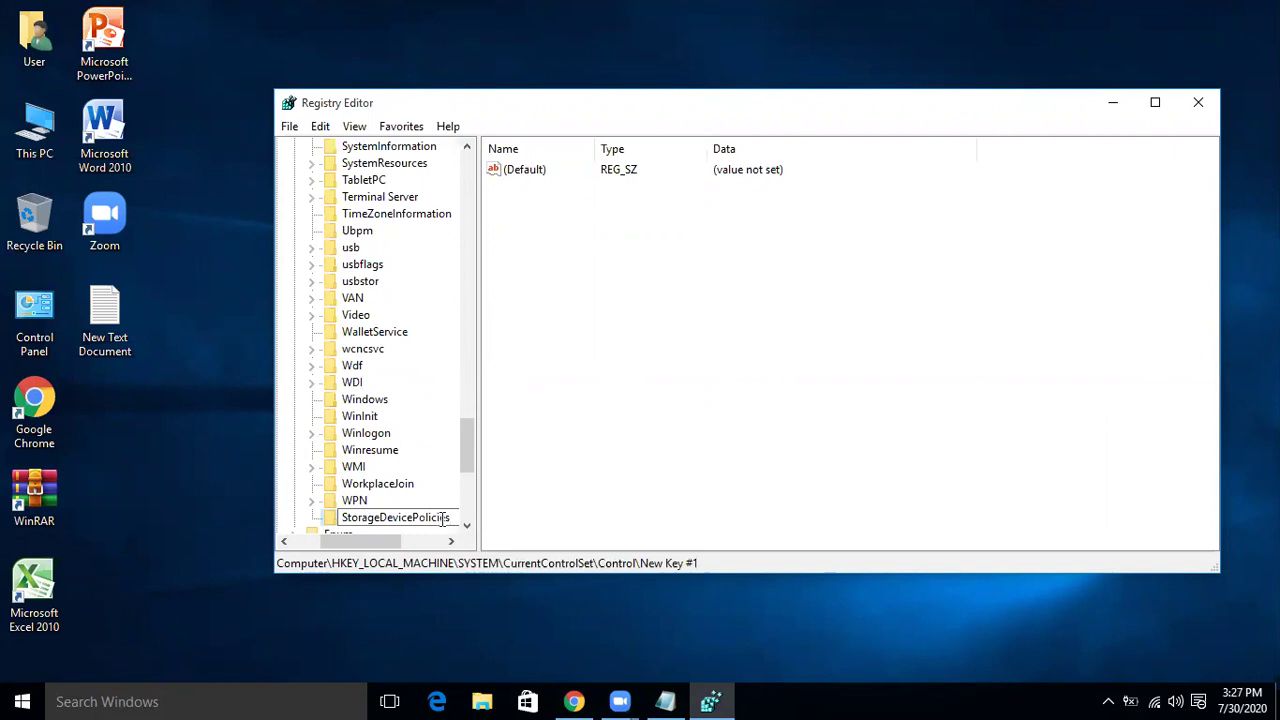
{"action": "key", "text": "Return"}
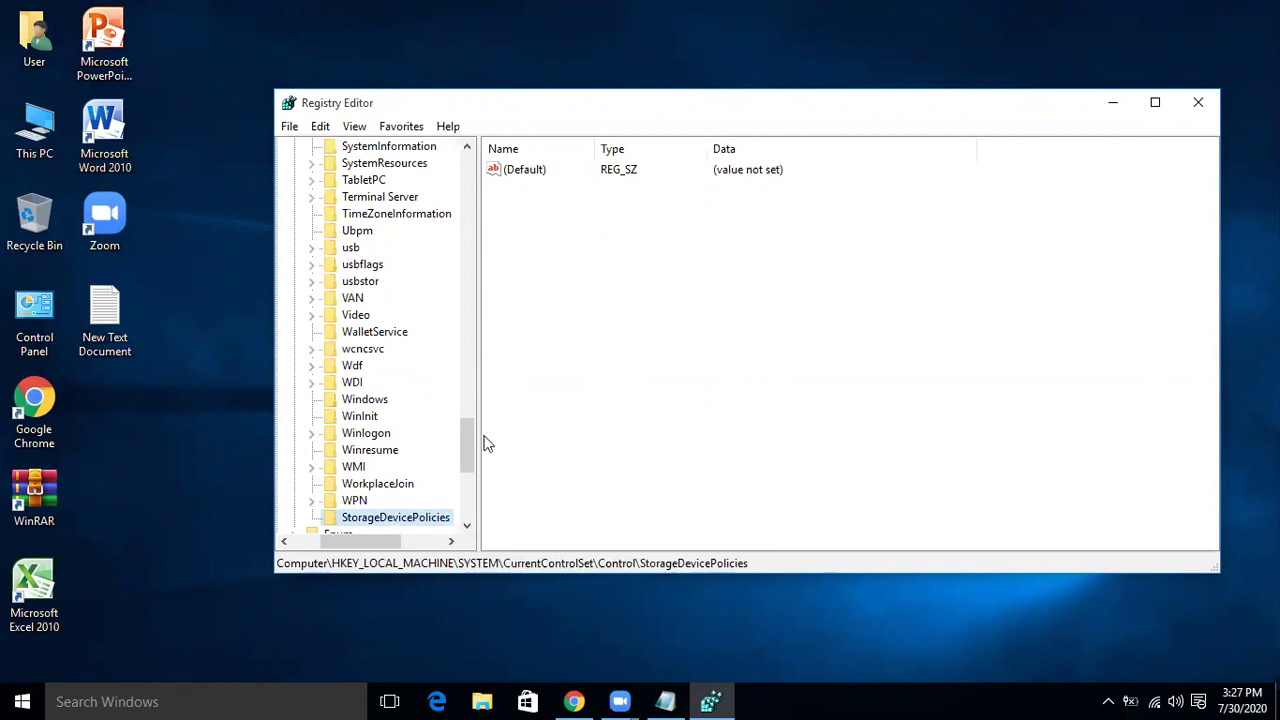
{"action": "left_click_drag", "start_coordinate": [465, 441], "coordinate": [466, 455]}
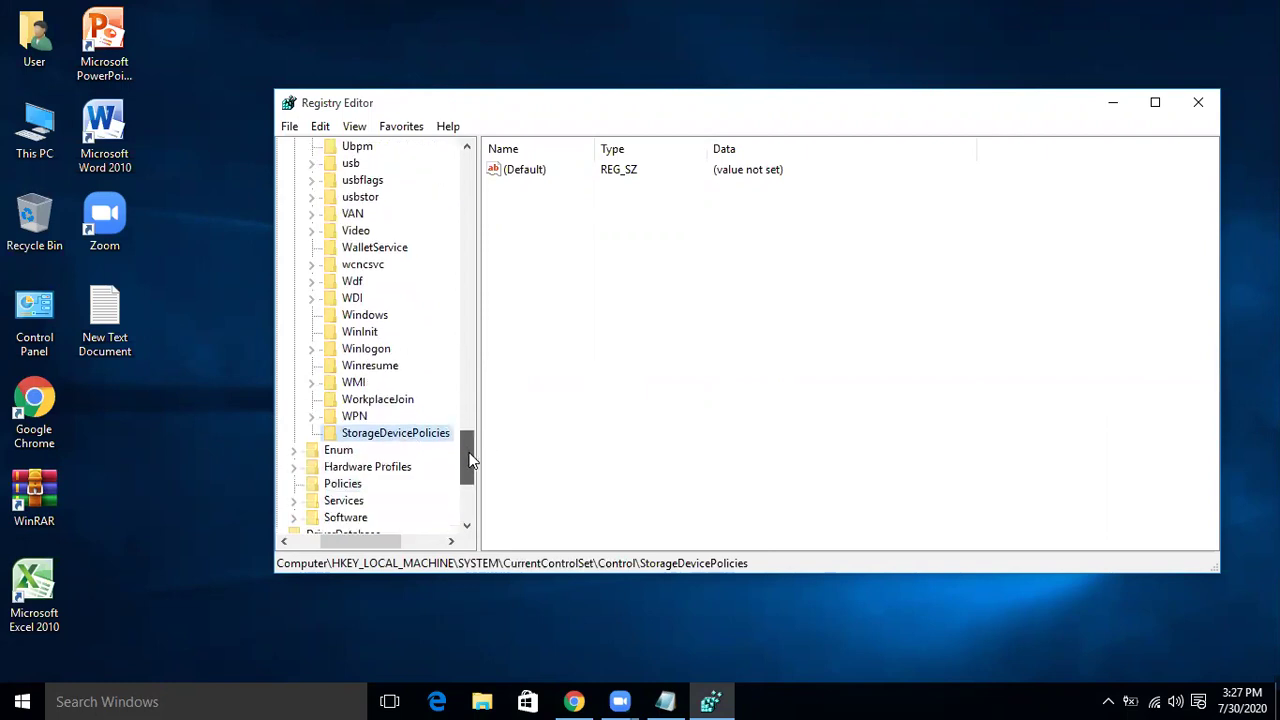
- Create a QWORD (64-bit) value named WriteProtect in StorageDevicePolicies
{"action": "right_click", "coordinate": [402, 442]}
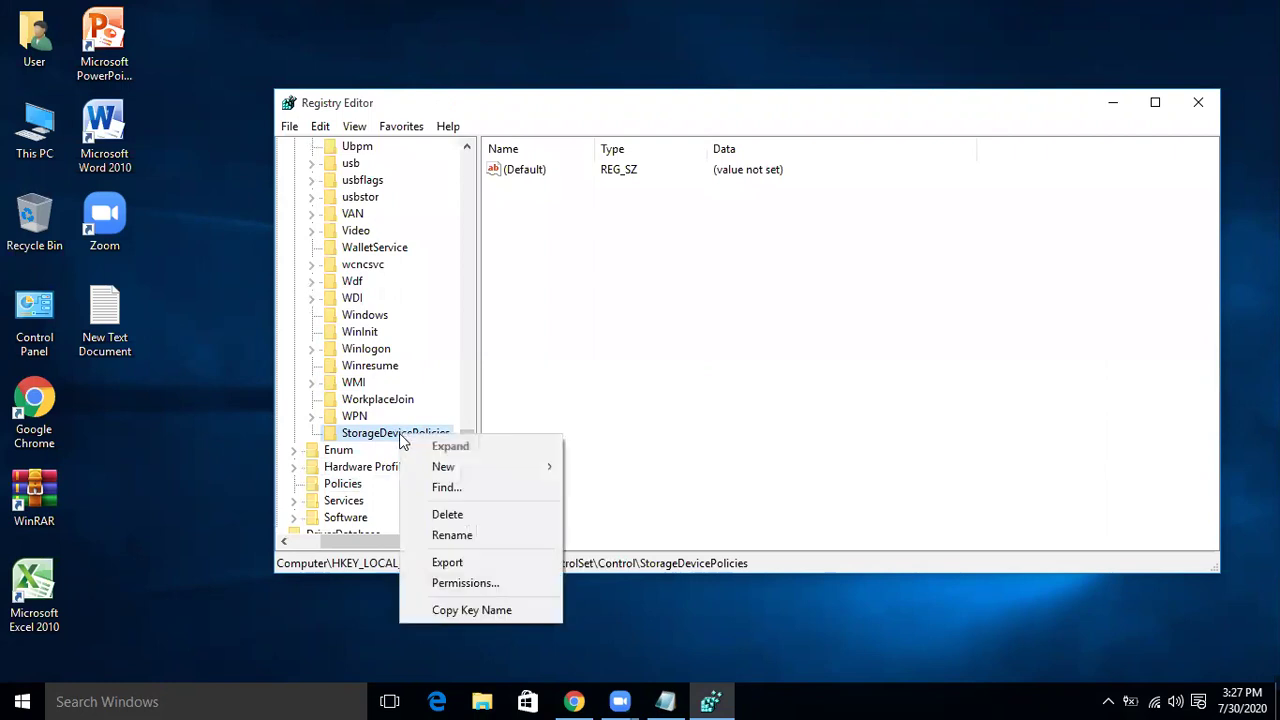
{"action": "mouse_move", "coordinate": [443, 466]}
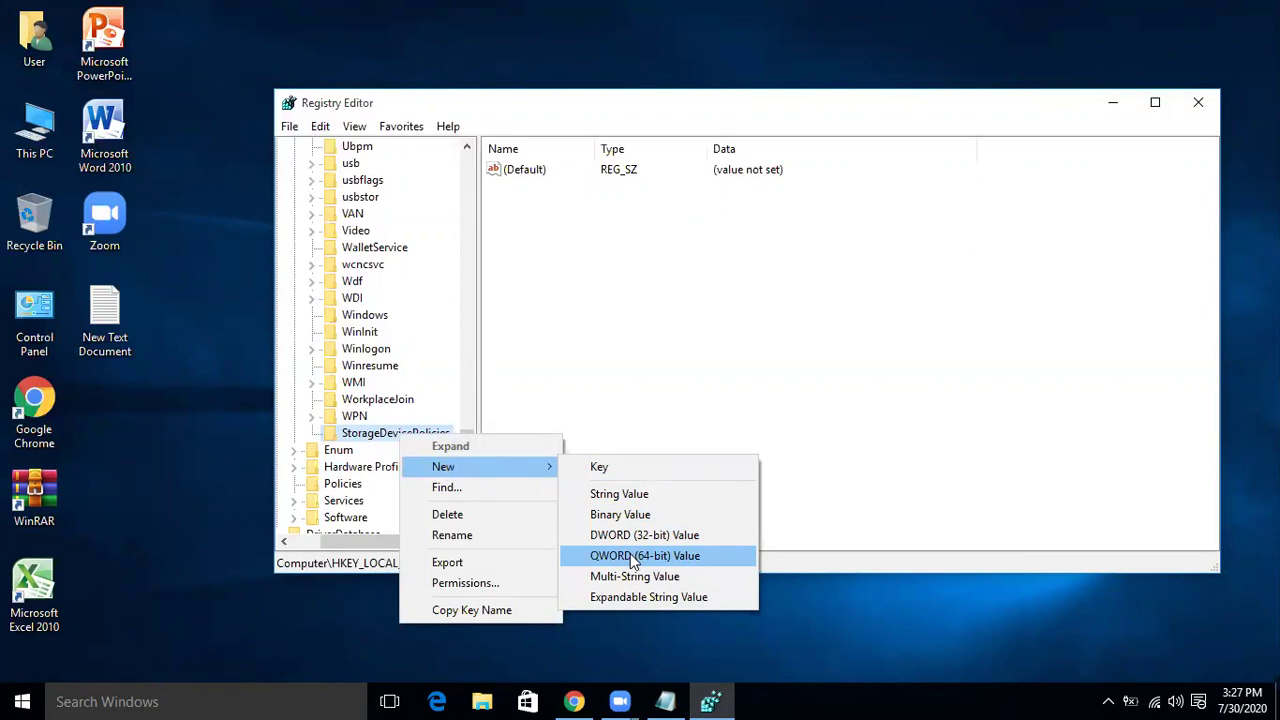
{"action": "left_click", "coordinate": [630, 555]}
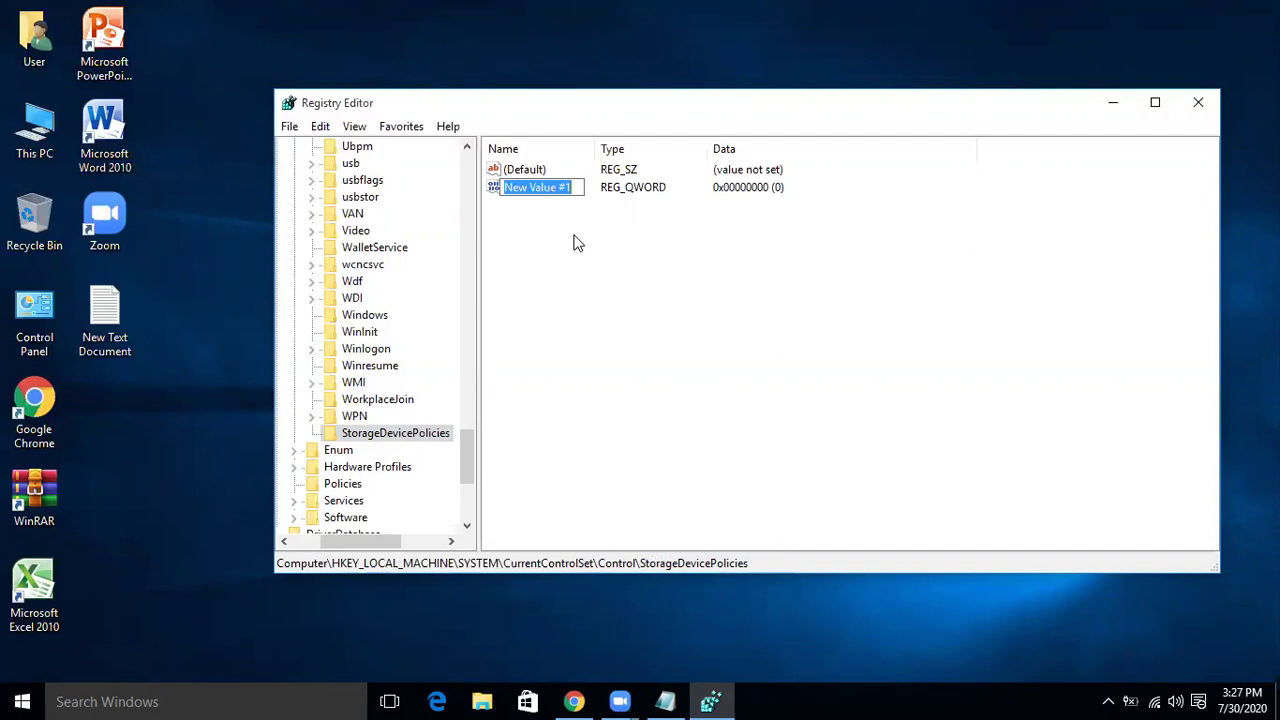
{"action": "type", "text": "Write"}
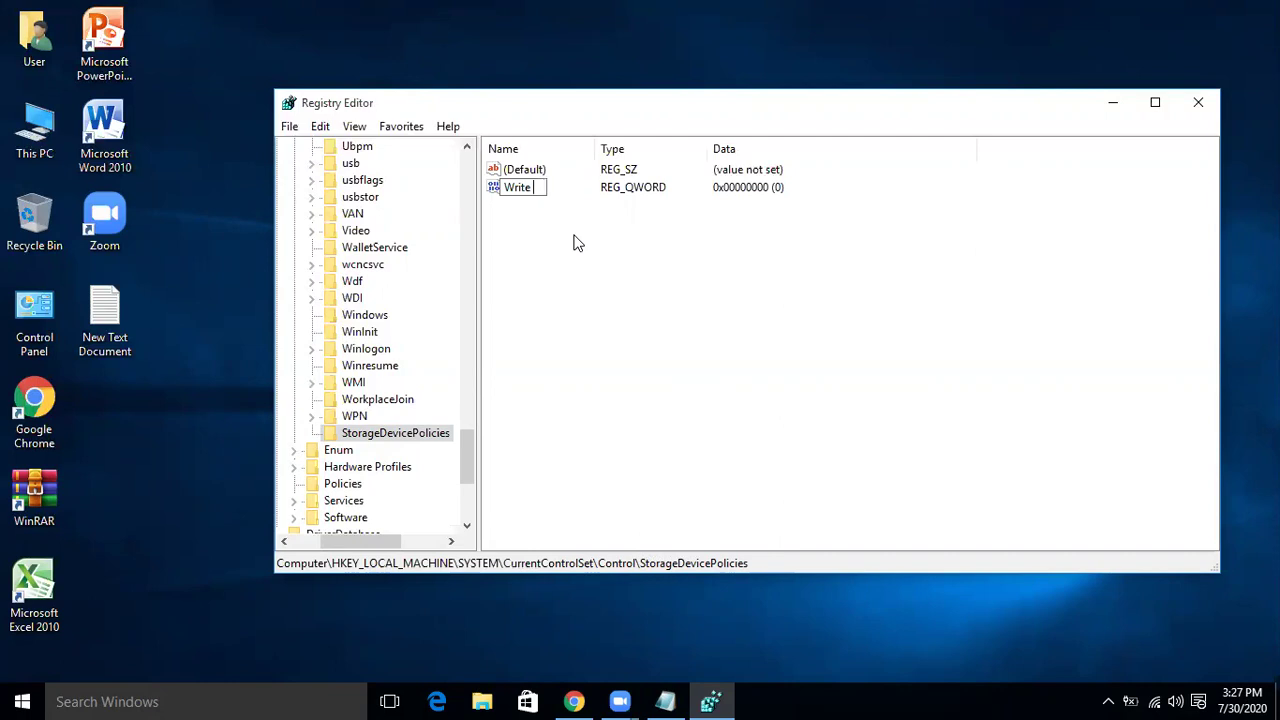
{"action": "type", "text": "Protect"}
{"action": "key", "text": "Return"}
{"action": "left_click", "coordinate": [567, 258]}
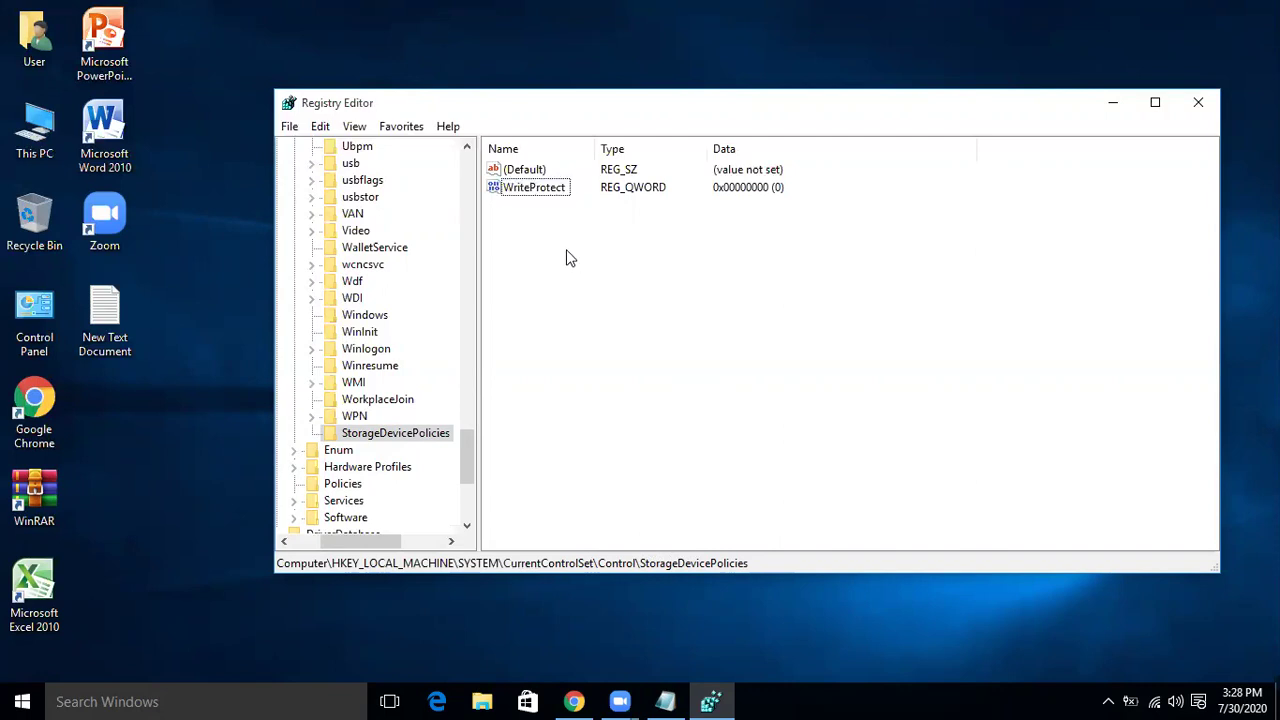
- Change WriteProtect's value data from 0 to 1
{"action": "right_click", "coordinate": [541, 193]}
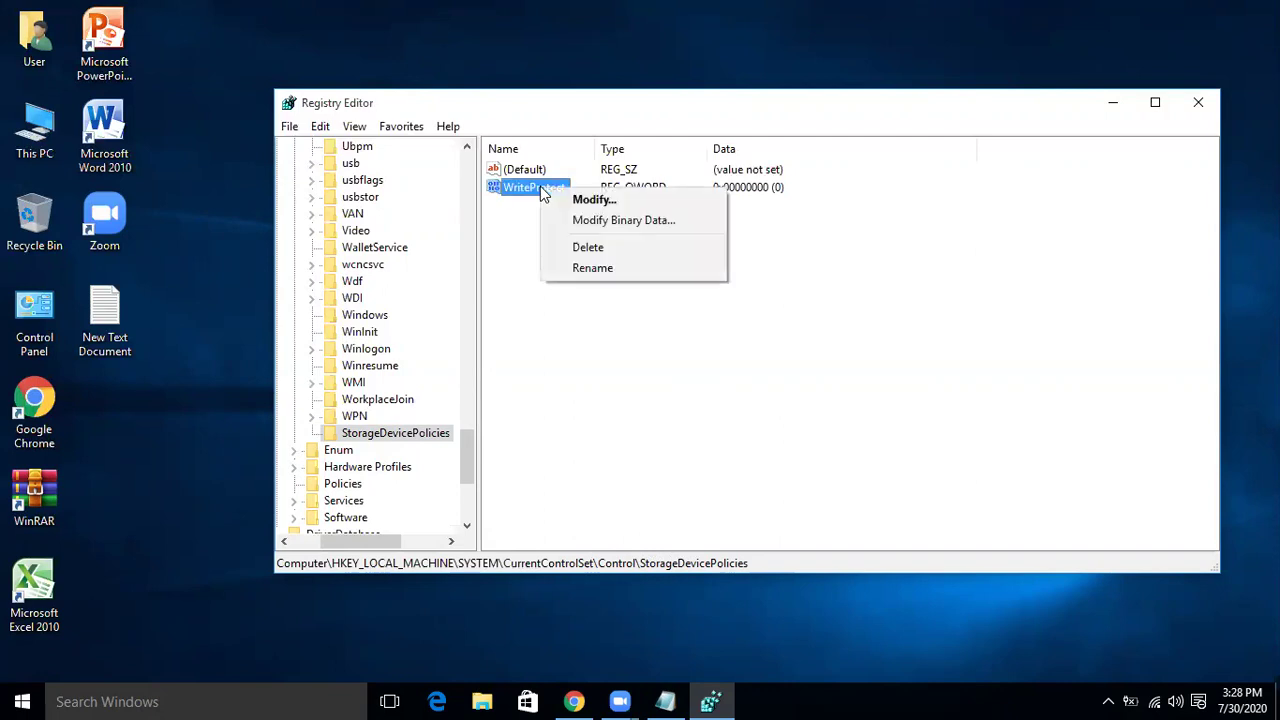
{"action": "left_click", "coordinate": [605, 203]}
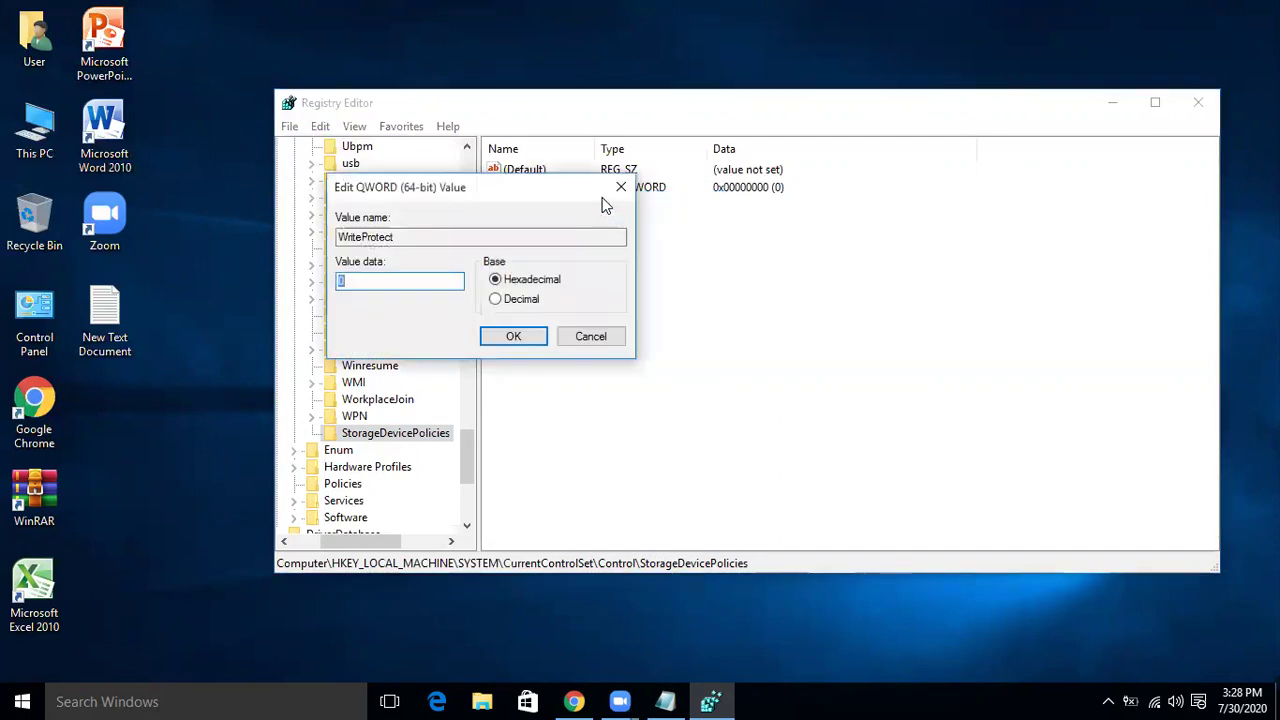
{"action": "left_click", "coordinate": [350, 281]}
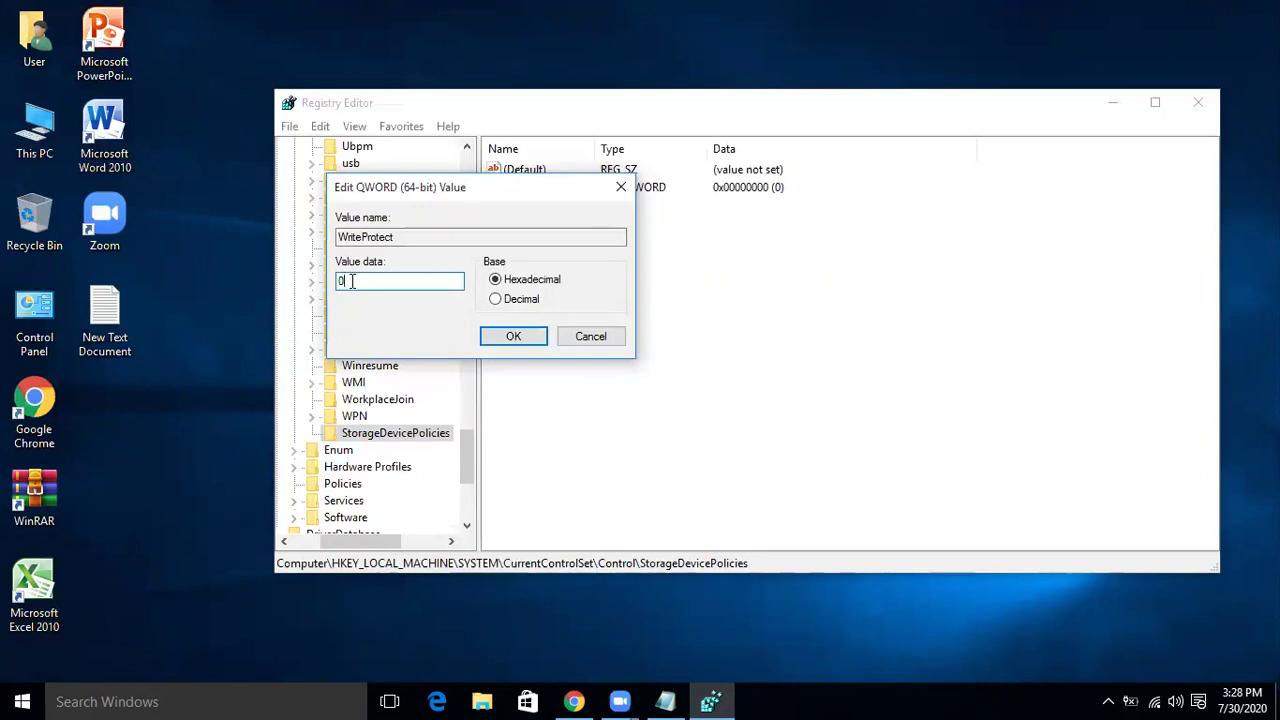
{"action": "key", "text": "BackSpace"}
{"action": "type", "text": "1"}
{"action": "left_click", "coordinate": [513, 336]}
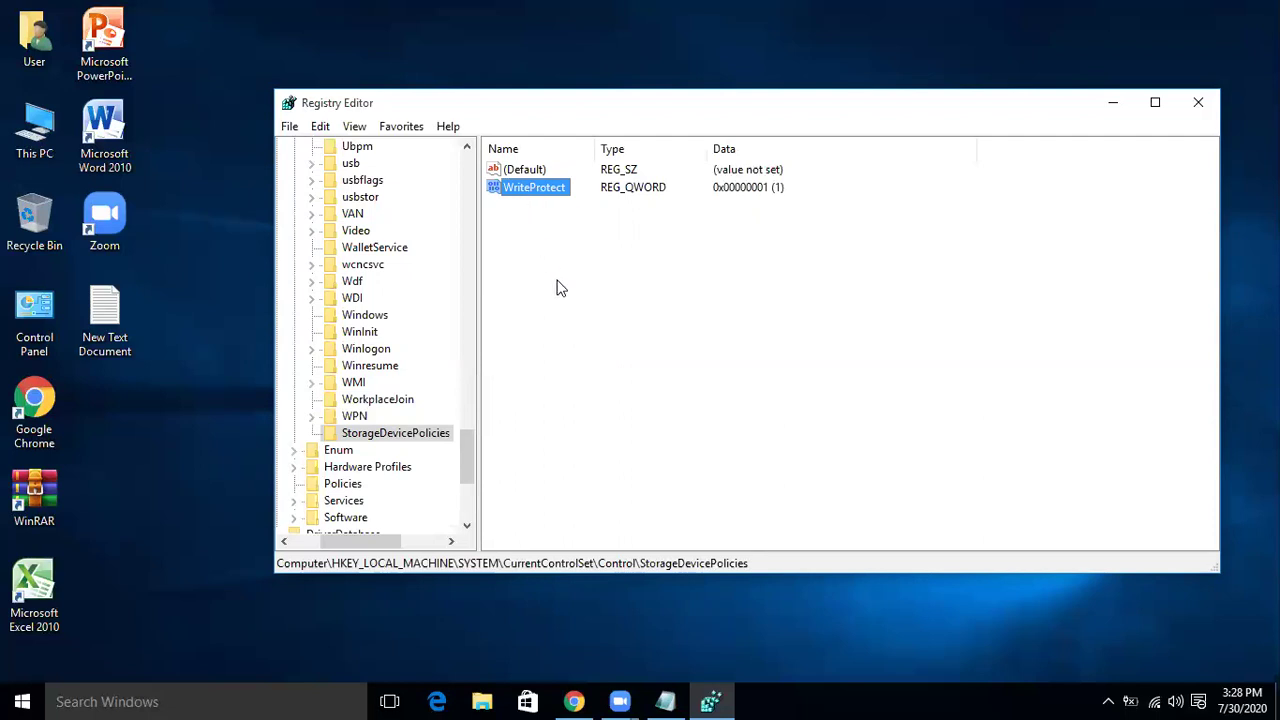
- Change WriteProtect's value data from 1 back to 0
{"action": "right_click", "coordinate": [535, 190]}
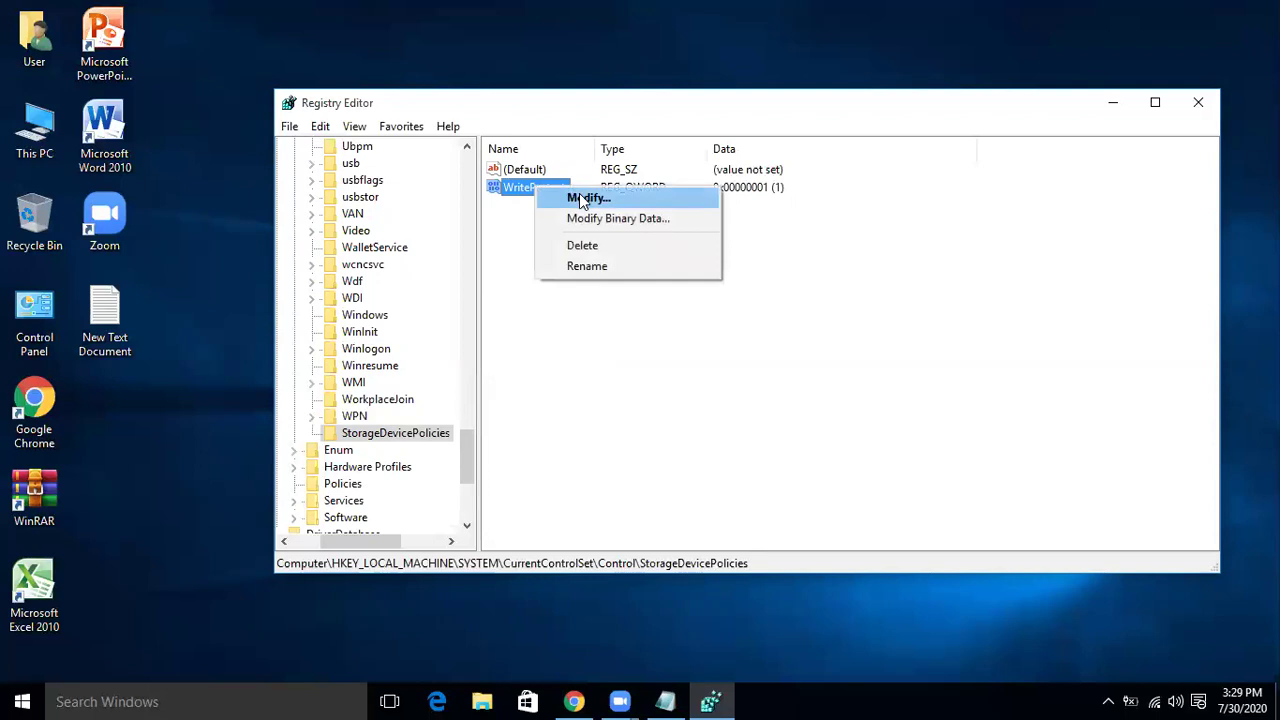
{"action": "left_click", "coordinate": [584, 200]}
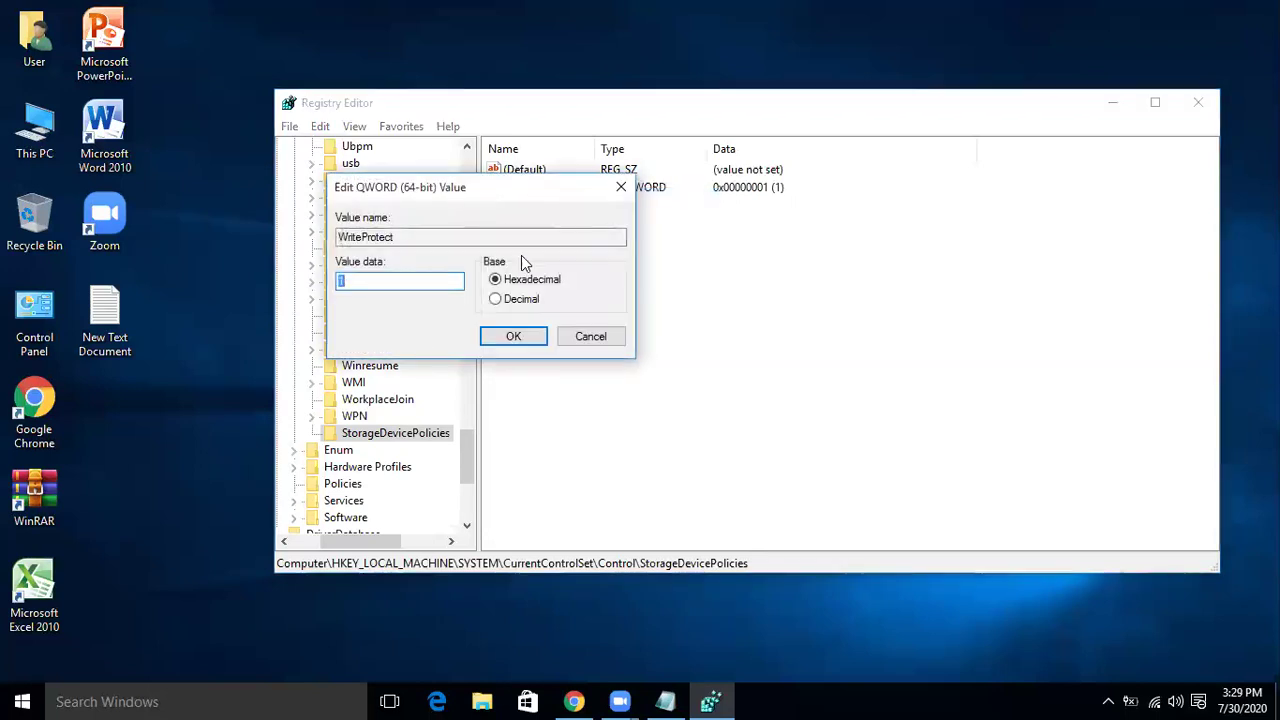
{"action": "left_click", "coordinate": [351, 281]}
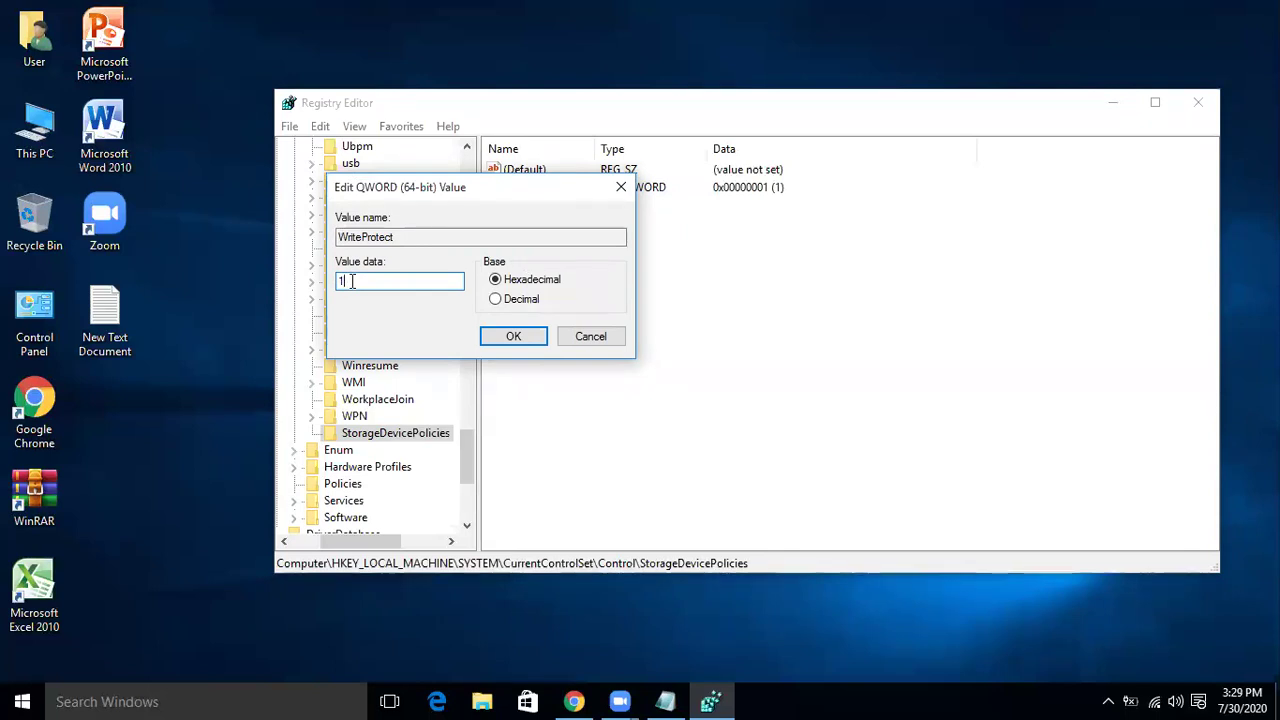
{"action": "key", "text": "BackSpace"}
{"action": "type", "text": "0"}
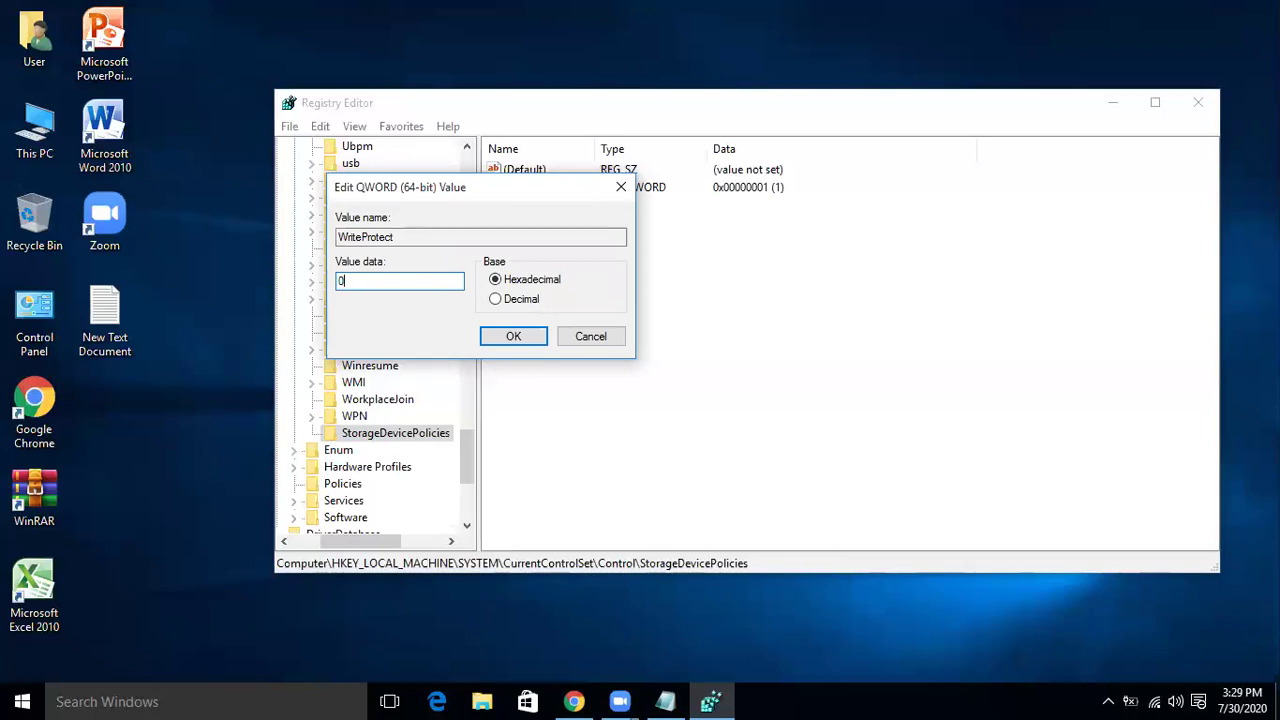
{"action": "left_click", "coordinate": [512, 337]}
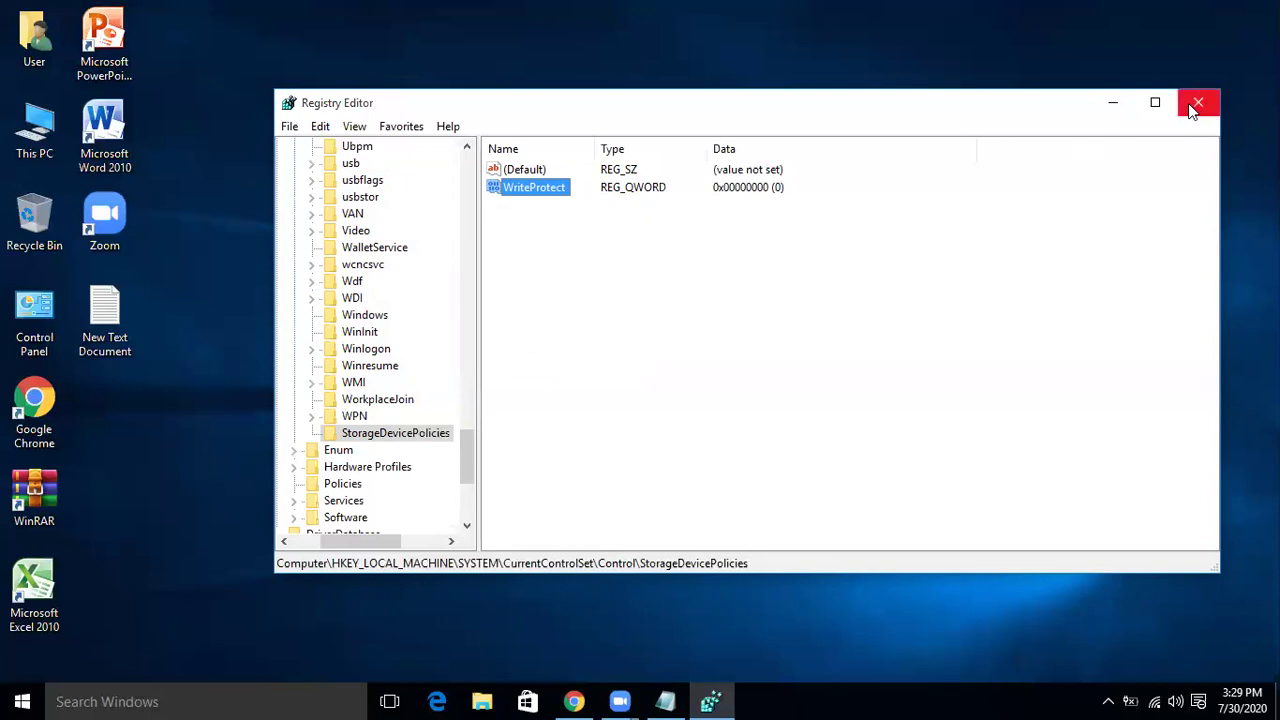
- Close the Registry Editor window
{"action": "left_click", "coordinate": [1115, 103]}
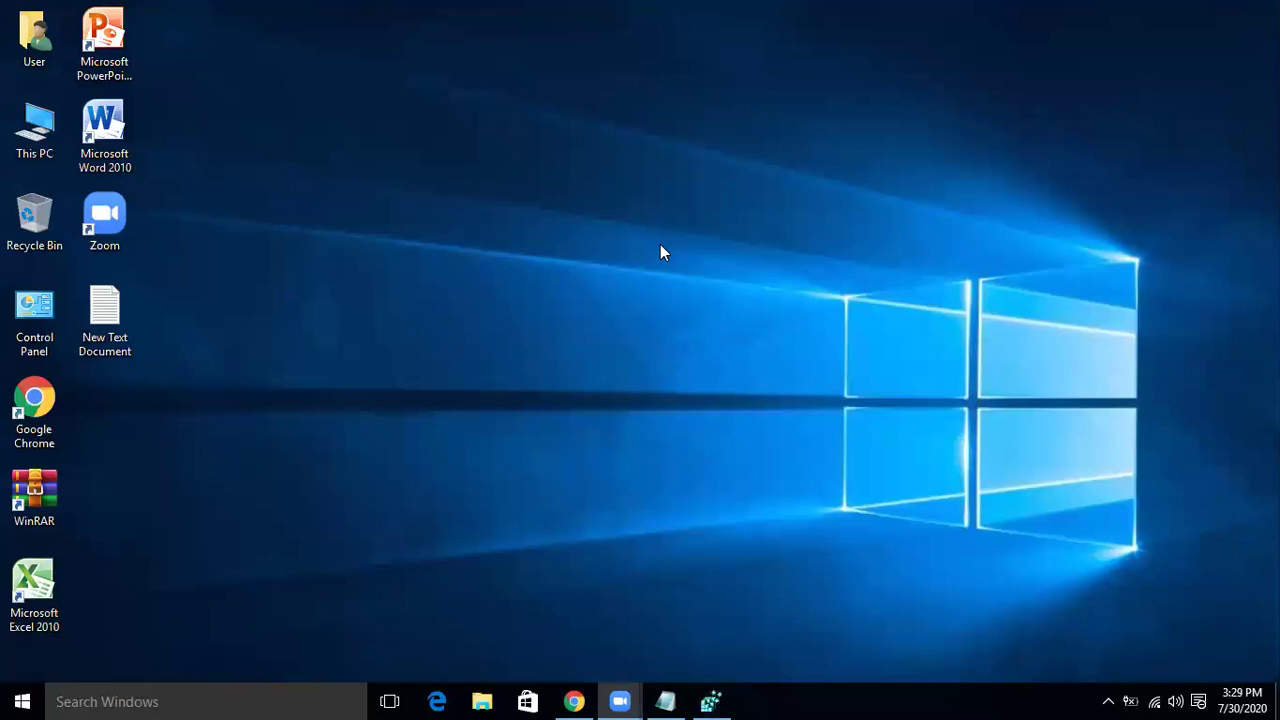